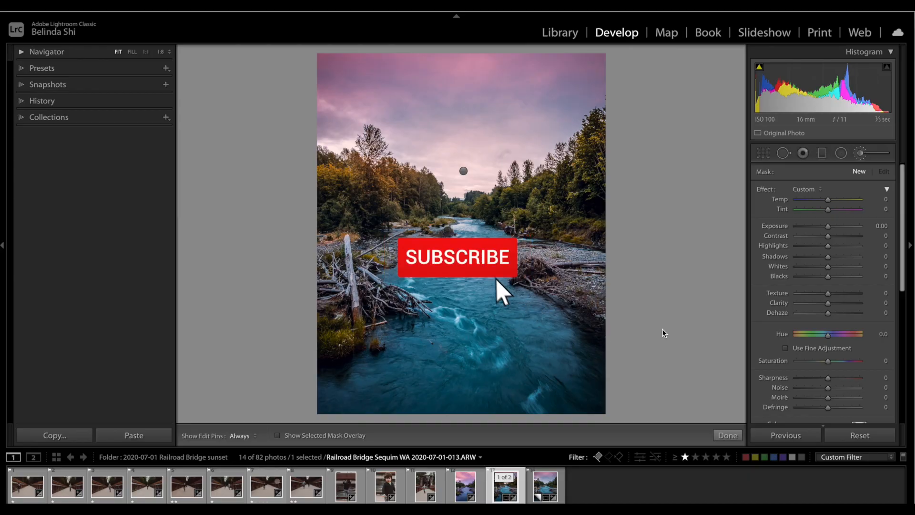
Finish the local adjustment, create a virtual copy of the river photo and reset all of the copy's develop settings.
{"action": "left_click", "coordinate": [722, 435]}
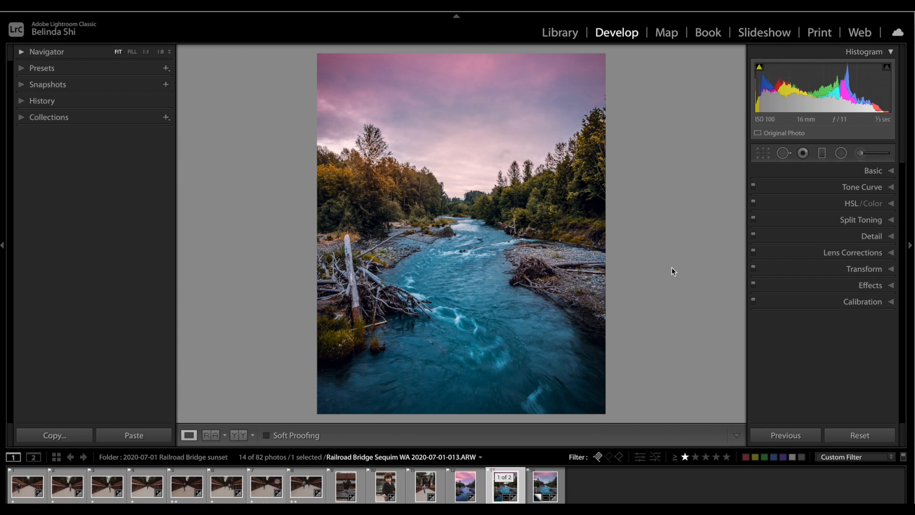
{"action": "right_click", "coordinate": [500, 494]}
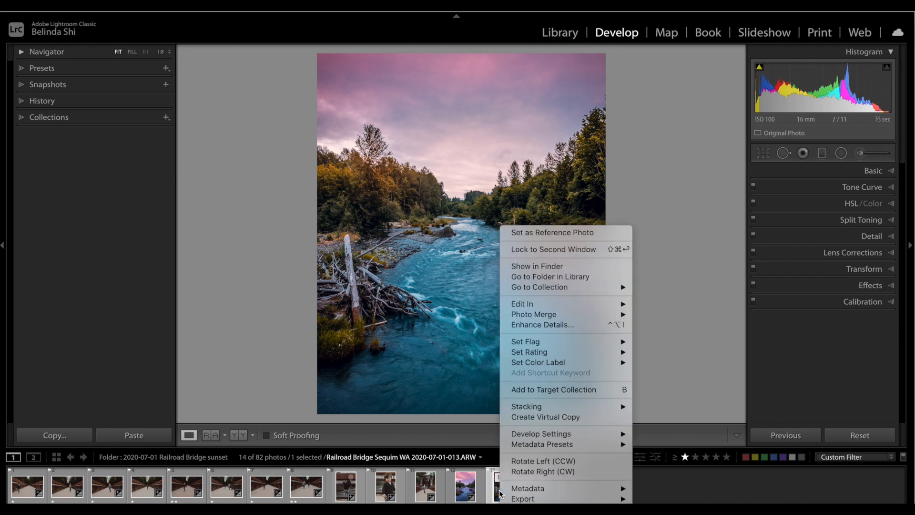
{"action": "left_click", "coordinate": [541, 417]}
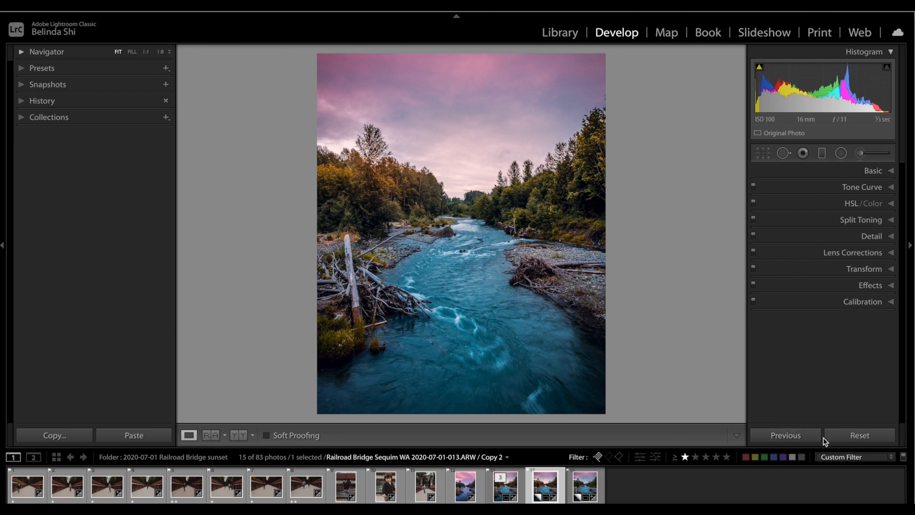
{"action": "left_click", "coordinate": [847, 438]}
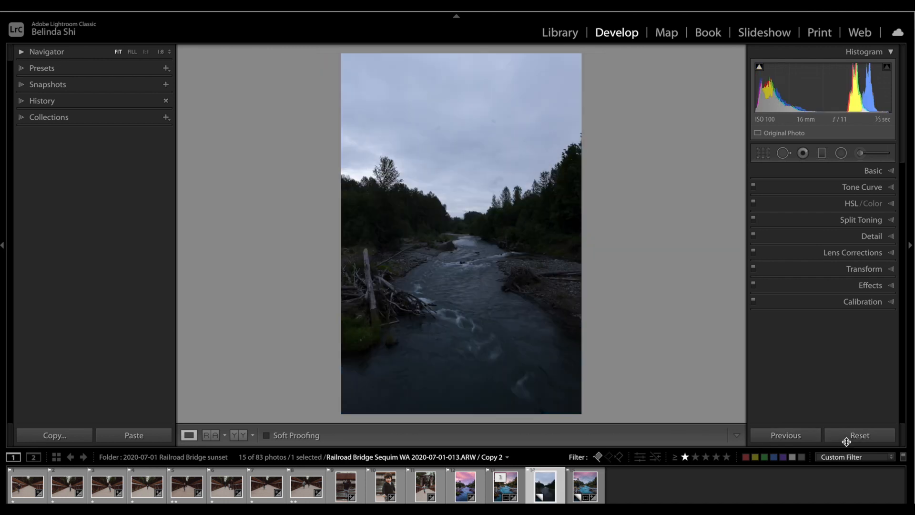
Set the basic tones to Exposure +0.90, Highlights −100, Shadows +100, Whites +18 and Blacks −13.
{"action": "left_click", "coordinate": [875, 171]}
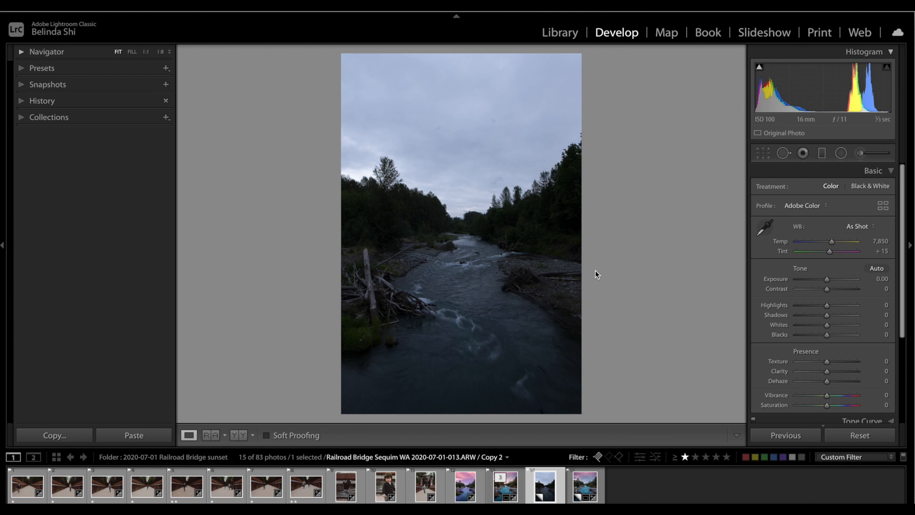
{"action": "left_click_drag", "start_coordinate": [801, 85], "coordinate": [812, 87]}
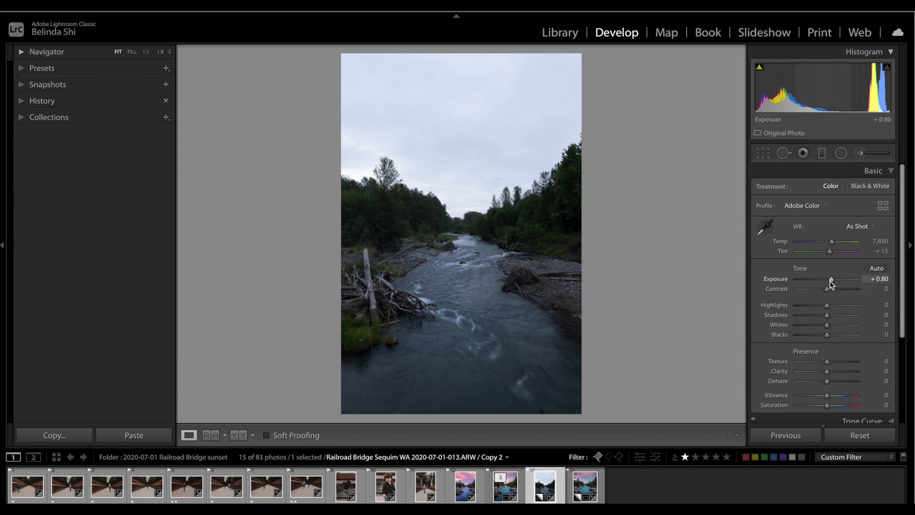
{"action": "left_click_drag", "start_coordinate": [832, 282], "coordinate": [833, 282]}
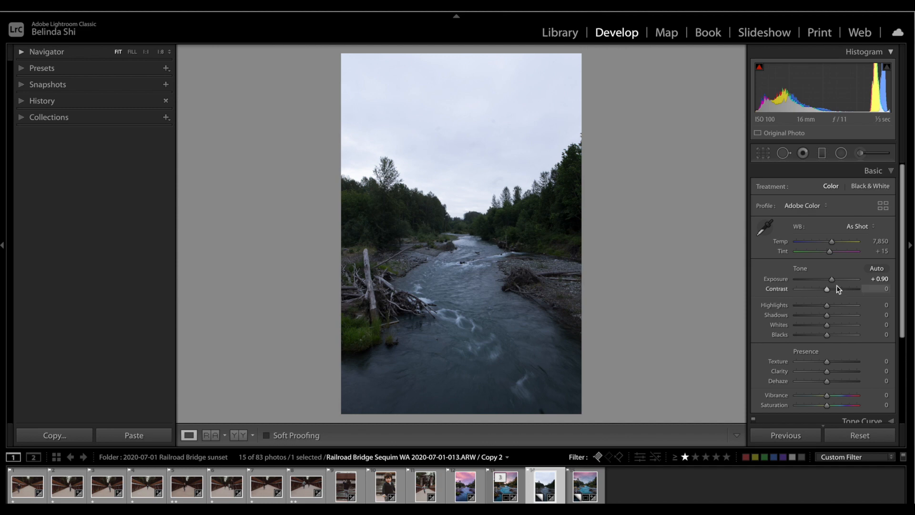
{"action": "left_click_drag", "start_coordinate": [827, 306], "coordinate": [864, 318]}
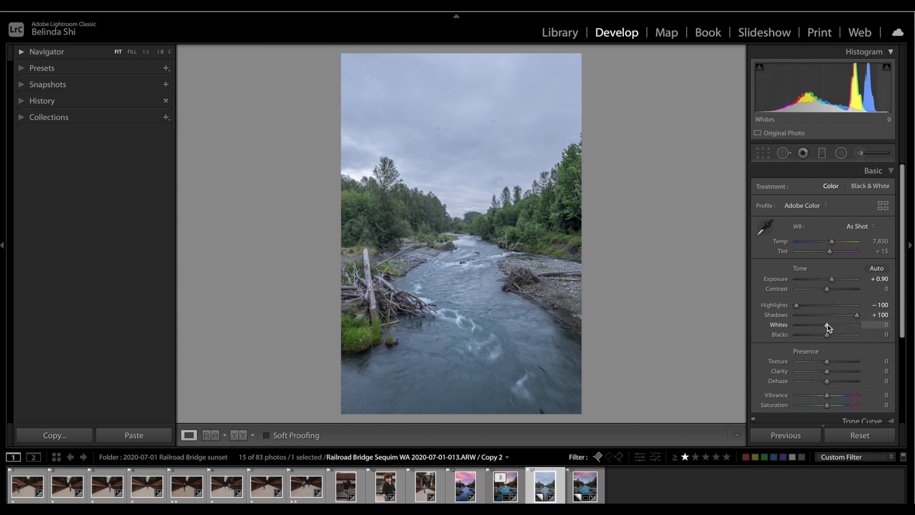
{"action": "mouse_move", "coordinate": [828, 328]}
{"action": "left_mouse_down", "text": "alt"}
{"action": "mouse_move", "coordinate": [839, 329]}
{"action": "mouse_move", "coordinate": [822, 336]}
{"action": "left_mouse_up", "text": "alt"}
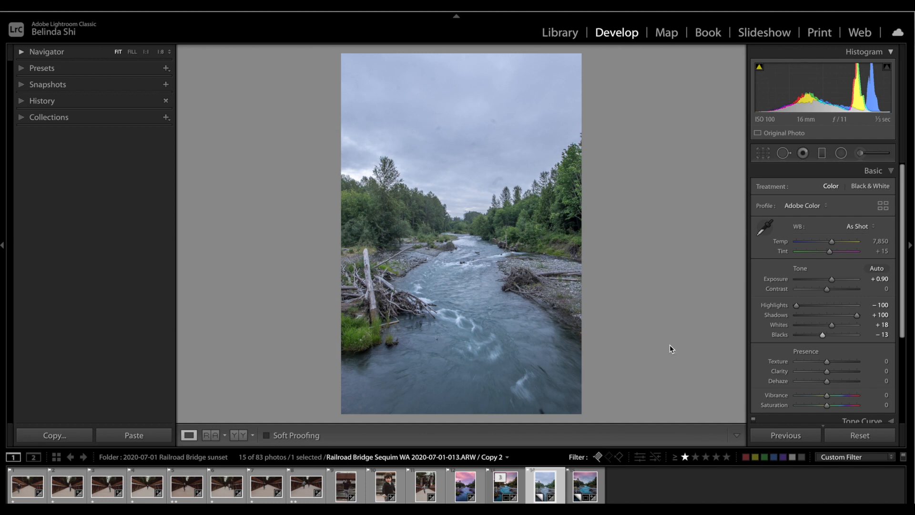
Shape the RGB point tone curve into a gentle S with darker shadows, slightly raised midtones and brighter highlights.
{"action": "scroll", "coordinate": [822, 359], "scroll_direction": "down", "scroll_amount": 3}
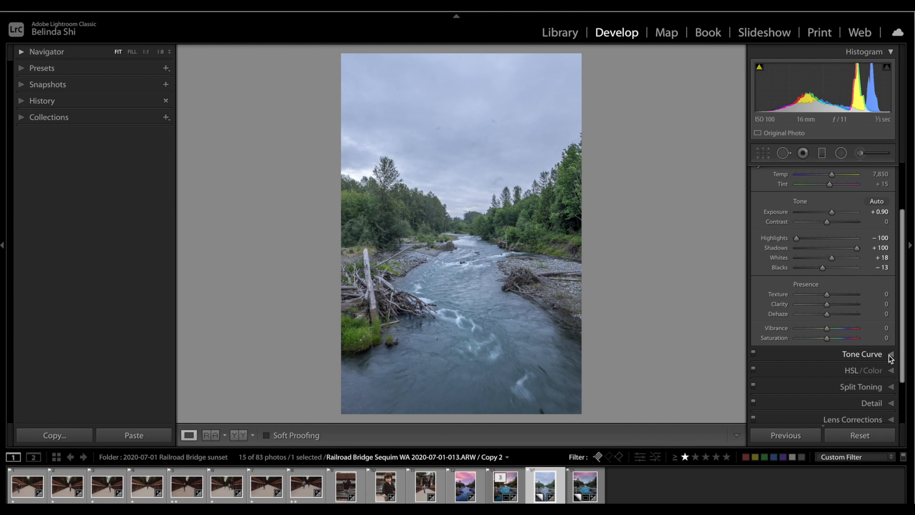
{"action": "left_click", "coordinate": [890, 356]}
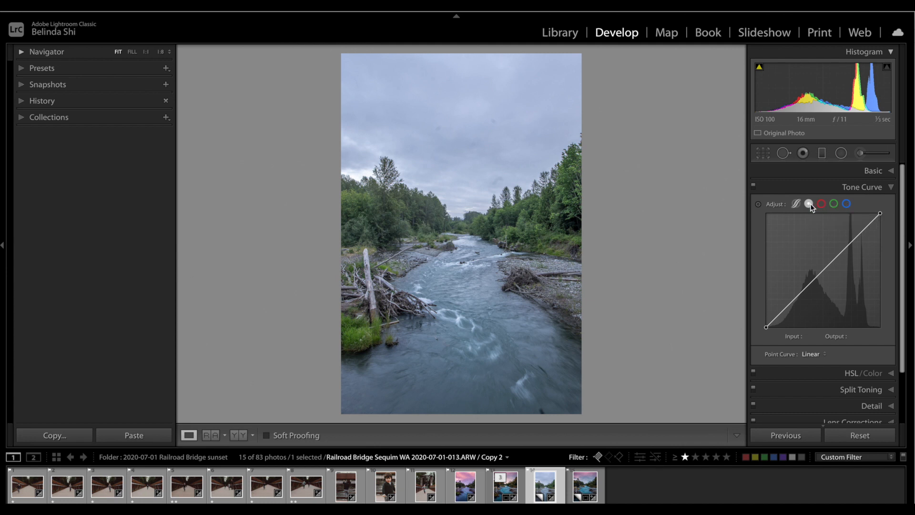
{"action": "left_click_drag", "start_coordinate": [782, 311], "coordinate": [782, 315]}
{"action": "left_click_drag", "start_coordinate": [853, 245], "coordinate": [854, 241]}
{"action": "left_click_drag", "start_coordinate": [823, 271], "coordinate": [823, 269]}
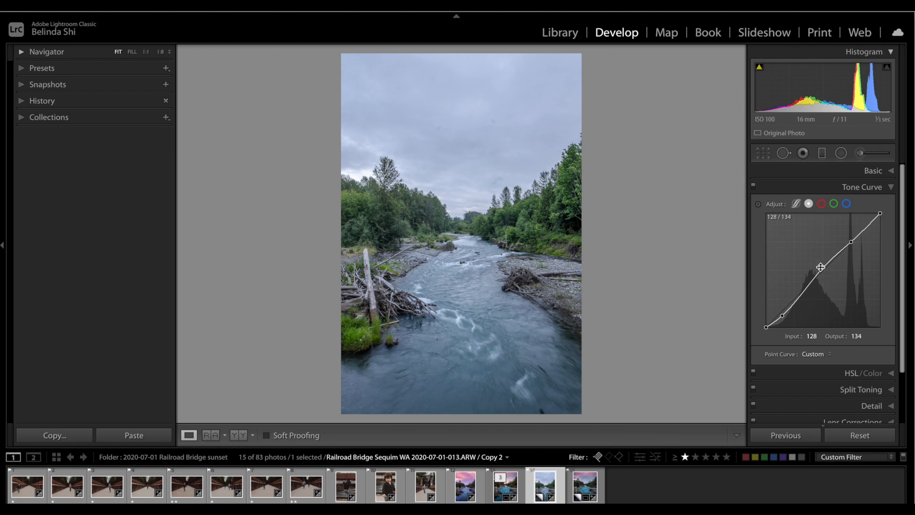
{"action": "left_click_drag", "start_coordinate": [854, 242], "coordinate": [851, 238]}
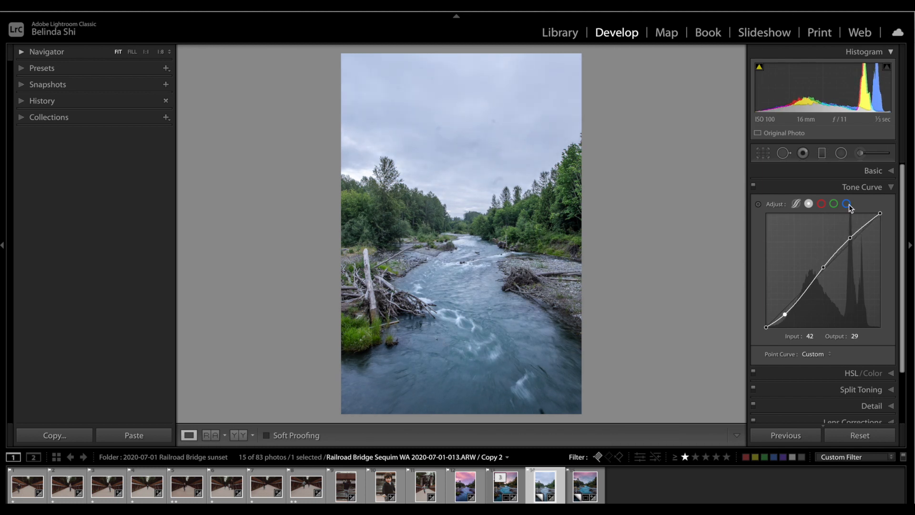
Lower the blue tone curve's white point to output 244 and anchor its midtones at 128/127.
{"action": "left_click", "coordinate": [848, 205]}
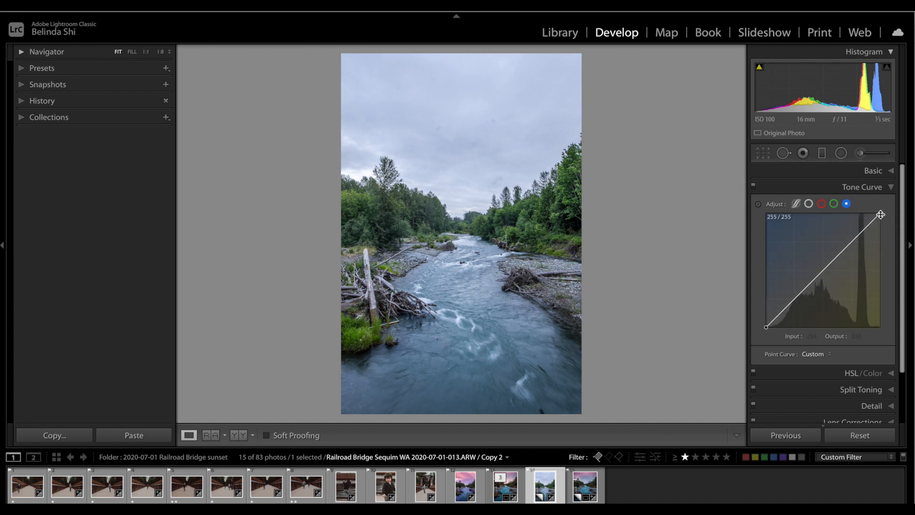
{"action": "mouse_move", "coordinate": [881, 215]}
{"action": "left_mouse_down"}
{"action": "mouse_move", "coordinate": [886, 221]}
{"action": "mouse_move", "coordinate": [875, 211]}
{"action": "mouse_move", "coordinate": [885, 222]}
{"action": "left_mouse_up"}
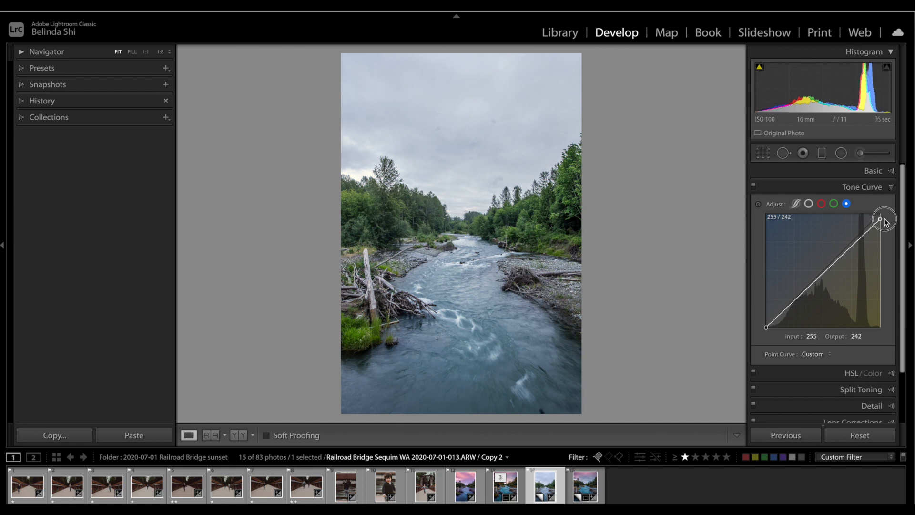
{"action": "left_click_drag", "start_coordinate": [885, 223], "coordinate": [884, 220]}
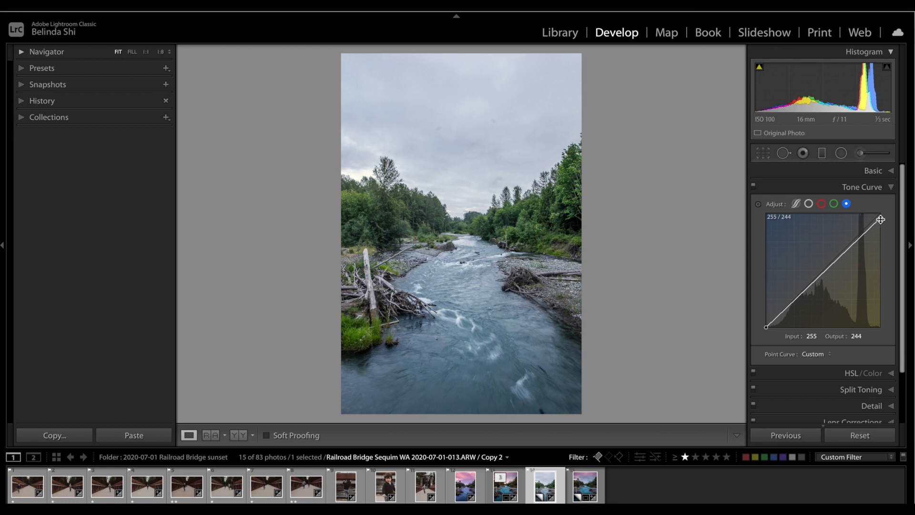
{"action": "left_click_drag", "start_coordinate": [824, 273], "coordinate": [825, 272]}
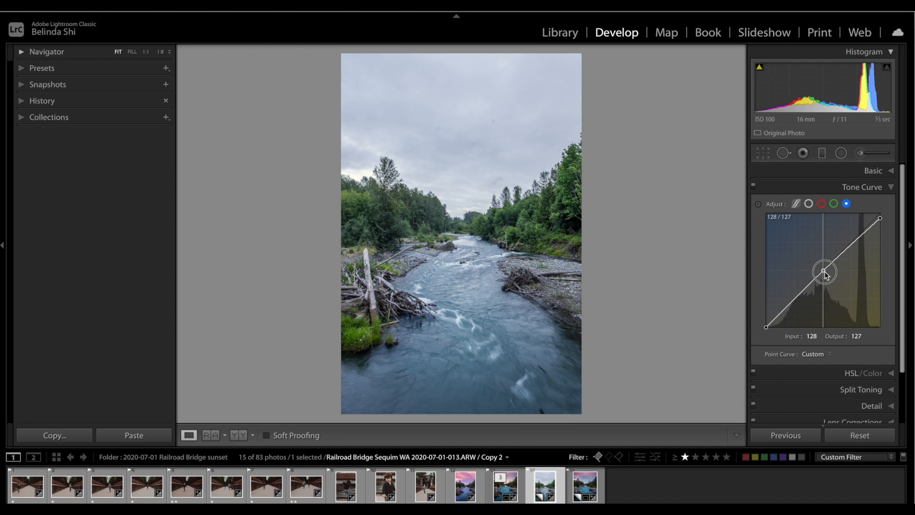
{"action": "left_click_drag", "start_coordinate": [825, 272], "coordinate": [825, 272]}
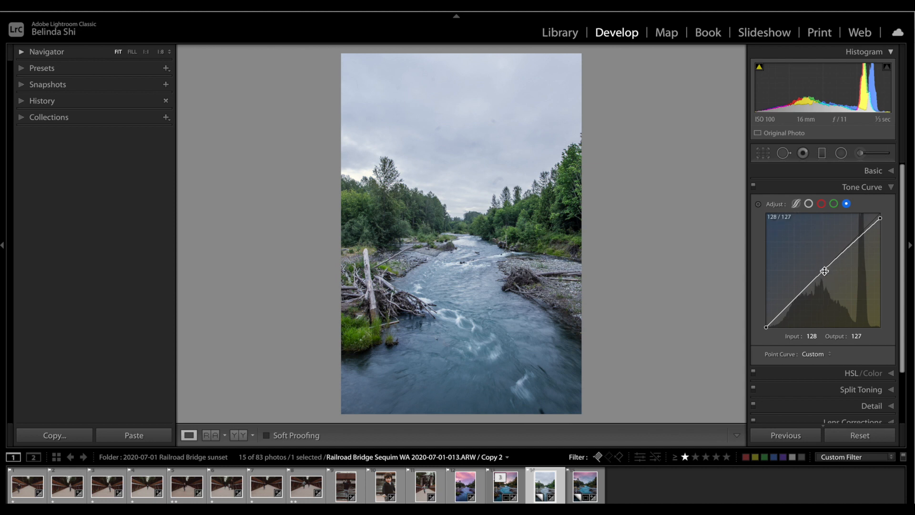
Lower the green tone curve's white point to output 243 and move the red curve's white point to input 245.
{"action": "left_click", "coordinate": [834, 204]}
{"action": "left_click_drag", "start_coordinate": [880, 212], "coordinate": [880, 215]}
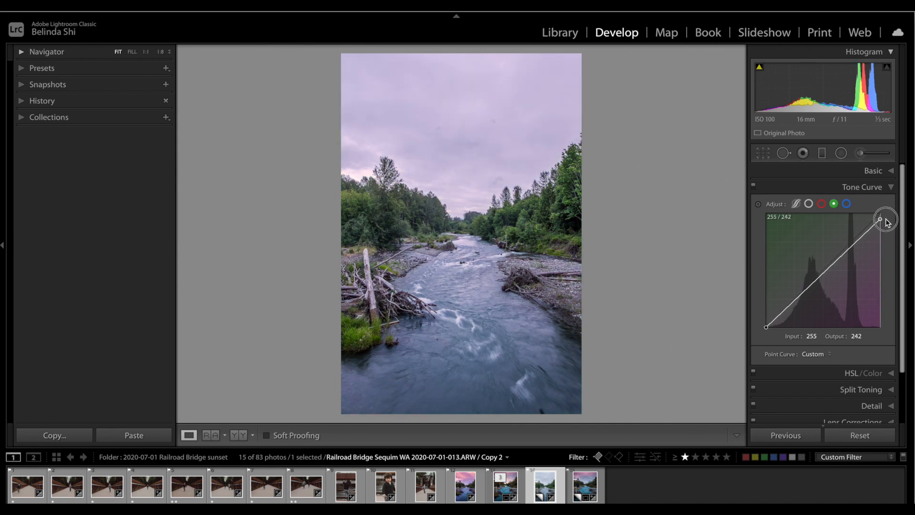
{"action": "left_click_drag", "start_coordinate": [888, 222], "coordinate": [888, 222]}
{"action": "left_click", "coordinate": [822, 203]}
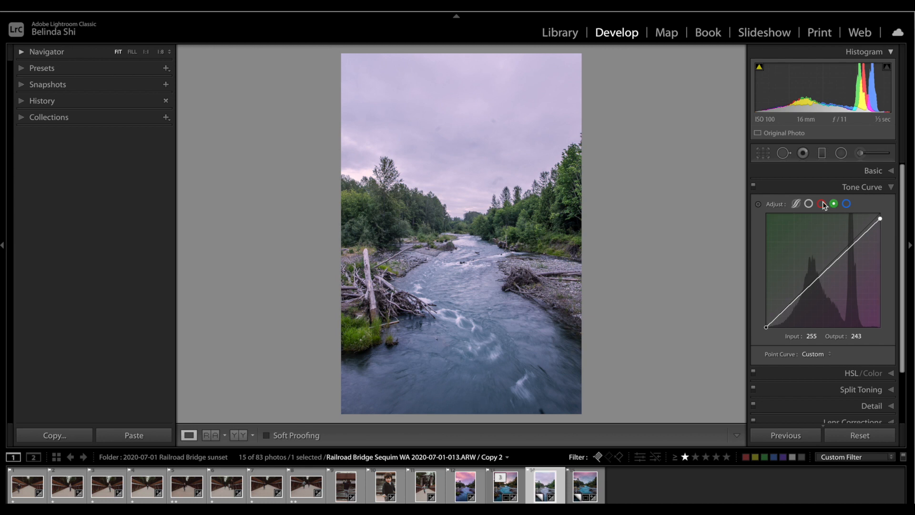
{"action": "left_click_drag", "start_coordinate": [881, 215], "coordinate": [878, 213]}
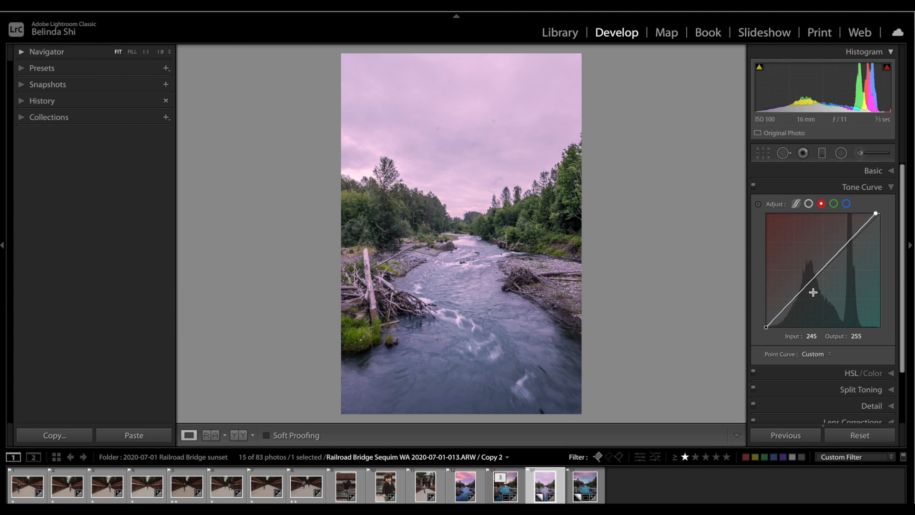
Anchor the midtones of the red and green tone curves with a point near the center of each.
{"action": "left_click", "coordinate": [834, 205]}
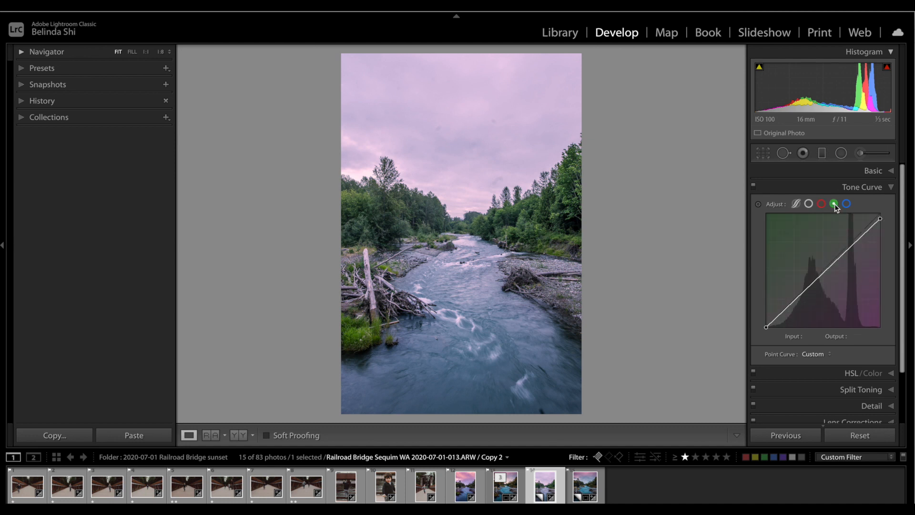
{"action": "left_click_drag", "start_coordinate": [824, 272], "coordinate": [824, 274]}
{"action": "left_click", "coordinate": [821, 204]}
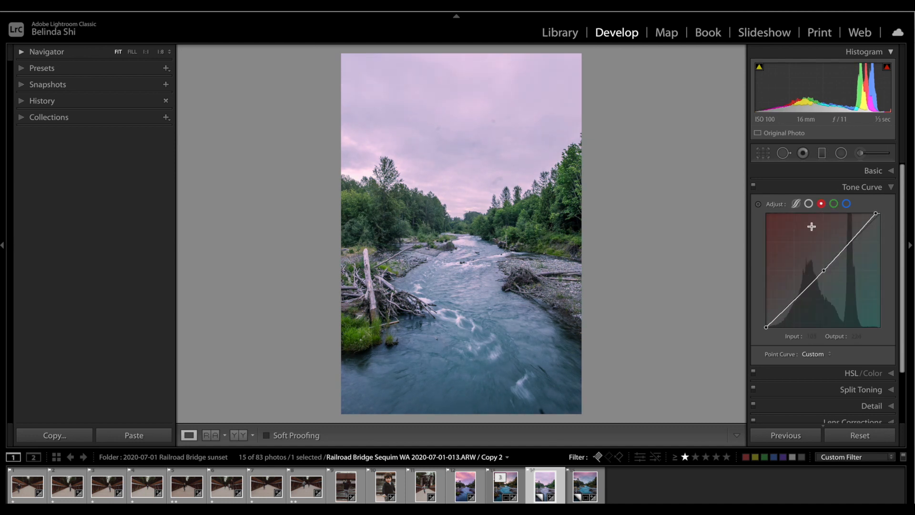
{"action": "left_click", "coordinate": [660, 368]}
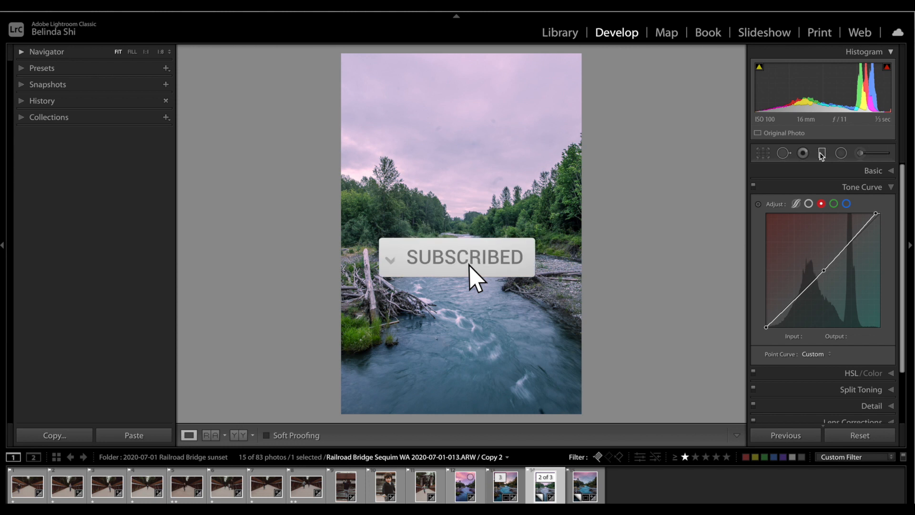
{"action": "left_click", "coordinate": [821, 153]}
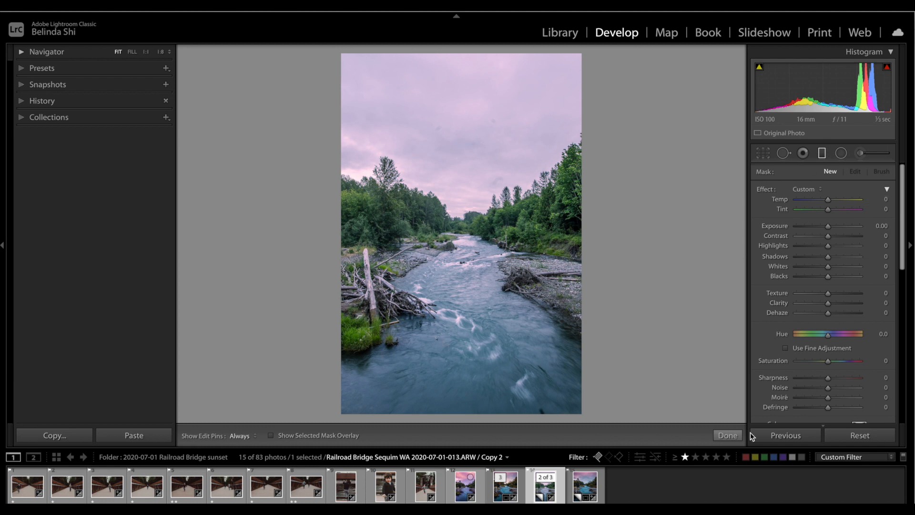
{"action": "left_click", "coordinate": [842, 153]}
{"action": "left_click", "coordinate": [860, 153]}
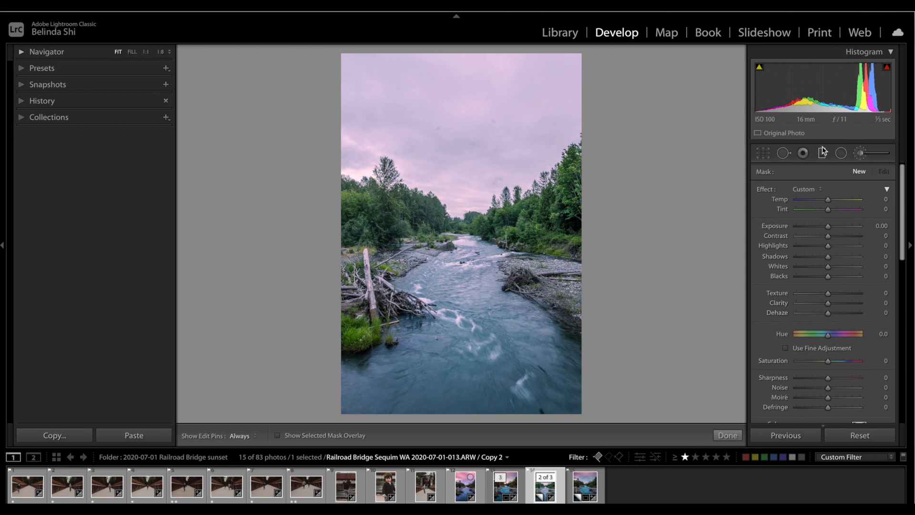
Apply a graduated filter from the upper sky down to the treeline with Hue 131.4, Exposure −0.30 and Tint 18.
{"action": "left_click", "coordinate": [823, 153]}
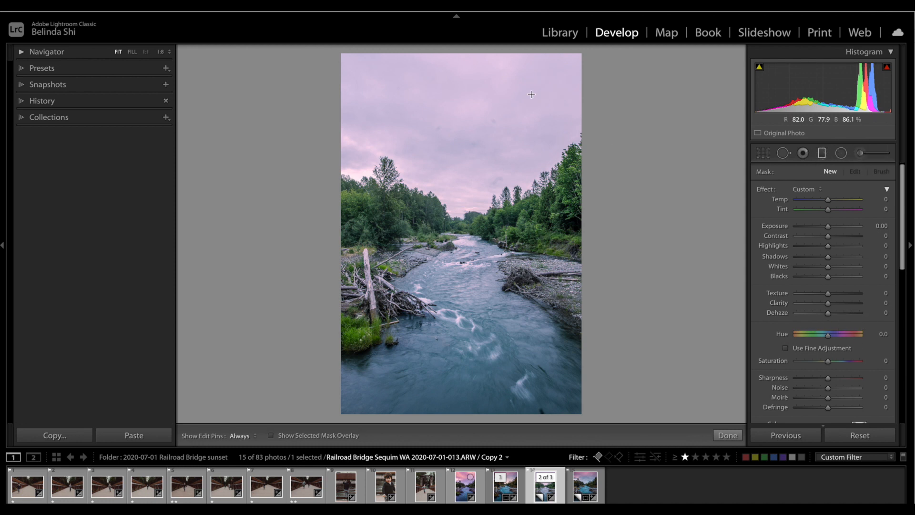
{"action": "left_click_drag", "start_coordinate": [461, 75], "coordinate": [462, 231]}
{"action": "left_click_drag", "start_coordinate": [829, 334], "coordinate": [853, 338]}
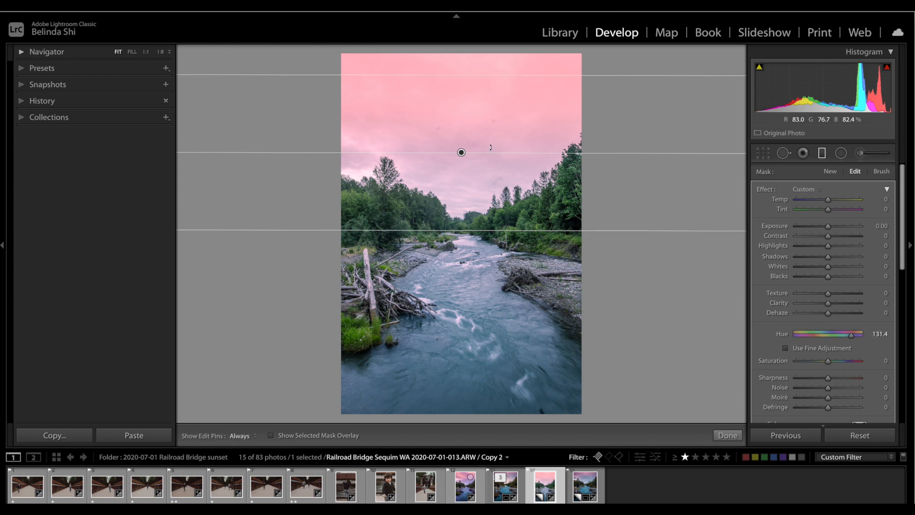
{"action": "left_click_drag", "start_coordinate": [827, 225], "coordinate": [828, 227]}
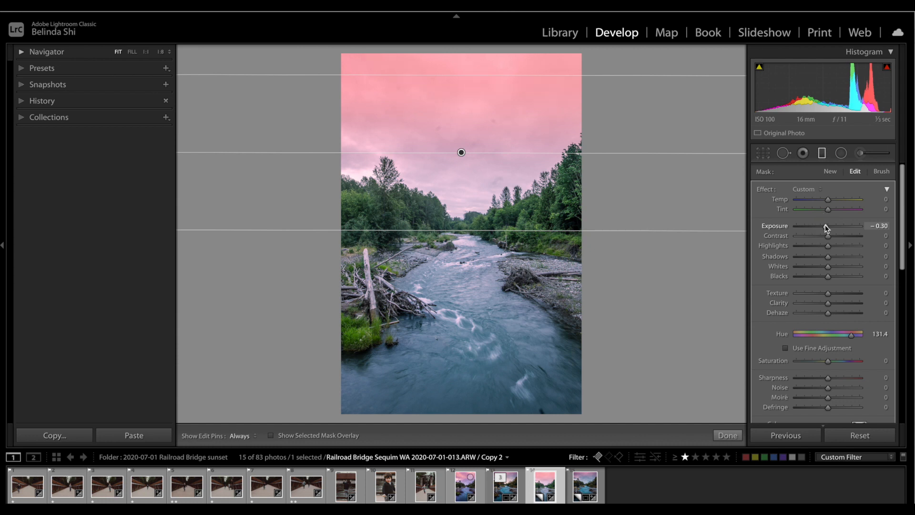
{"action": "left_click_drag", "start_coordinate": [828, 209], "coordinate": [834, 211]}
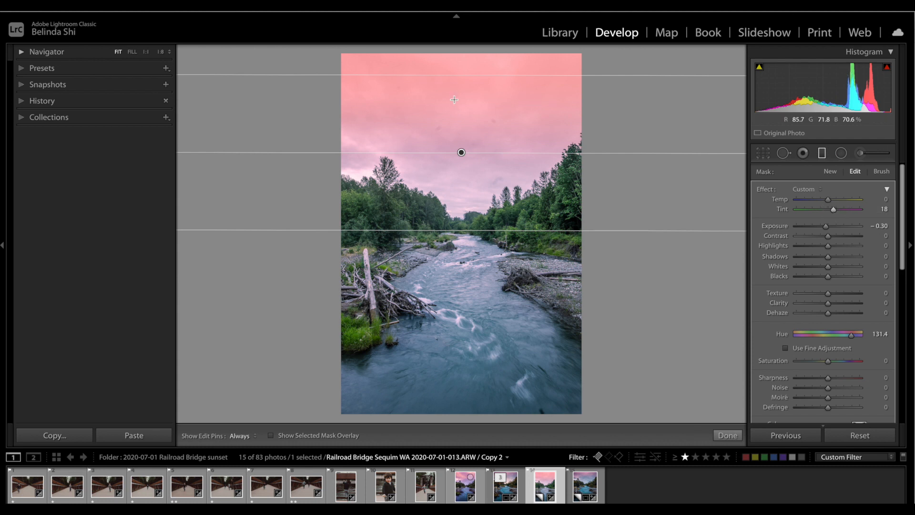
Check the sky filter's mask overlay, then restrict the filter with a Color range mask sampled from the sky just above the trees.
{"action": "key", "text": "o"}
{"action": "scroll", "coordinate": [833, 211], "scroll_direction": "down", "scroll_amount": 5}
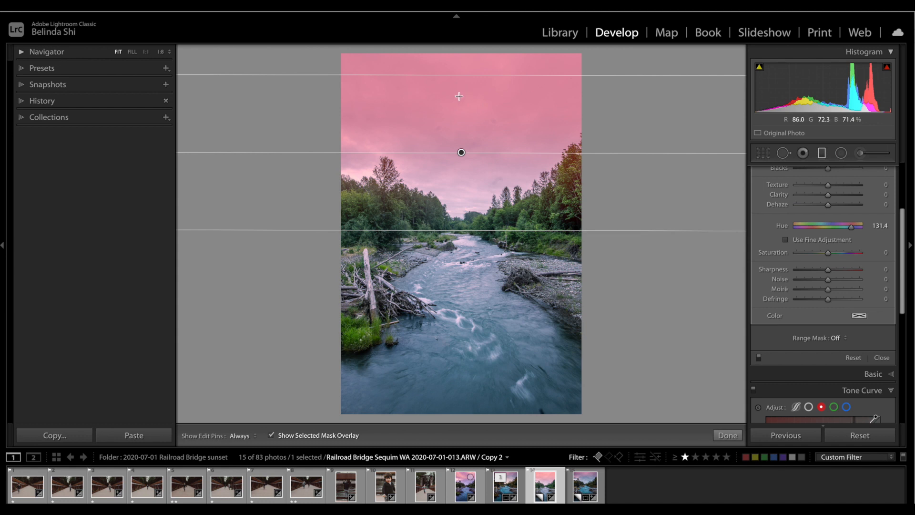
{"action": "key", "text": "o"}
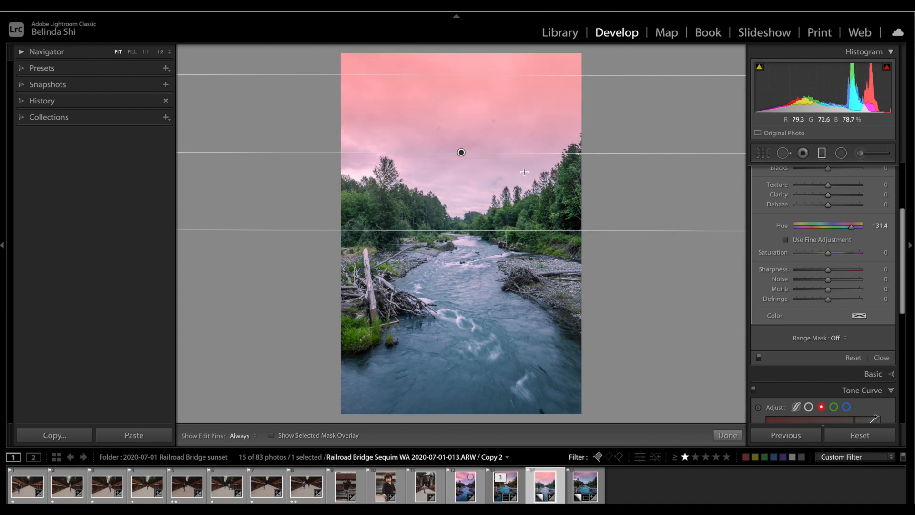
{"action": "left_click", "coordinate": [835, 338]}
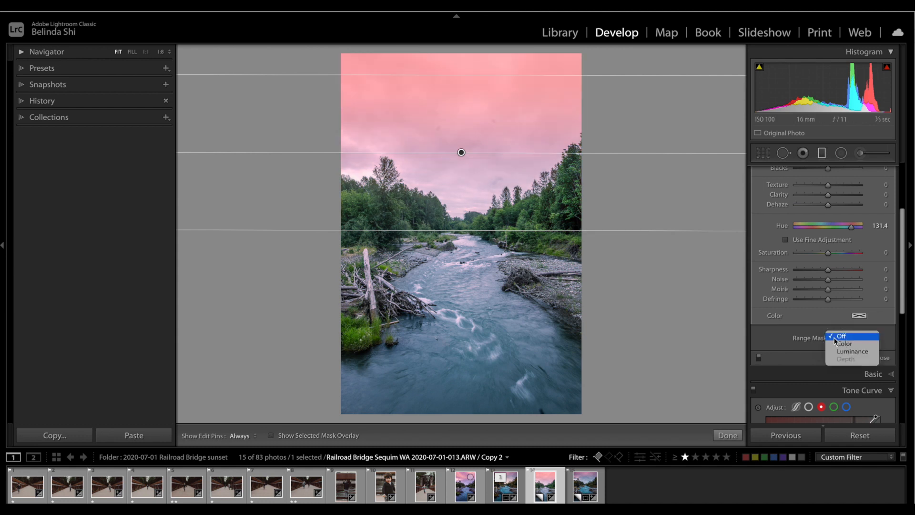
{"action": "left_click", "coordinate": [839, 345]}
{"action": "left_click", "coordinate": [772, 340]}
{"action": "left_click", "coordinate": [766, 338]}
{"action": "left_click", "coordinate": [768, 337]}
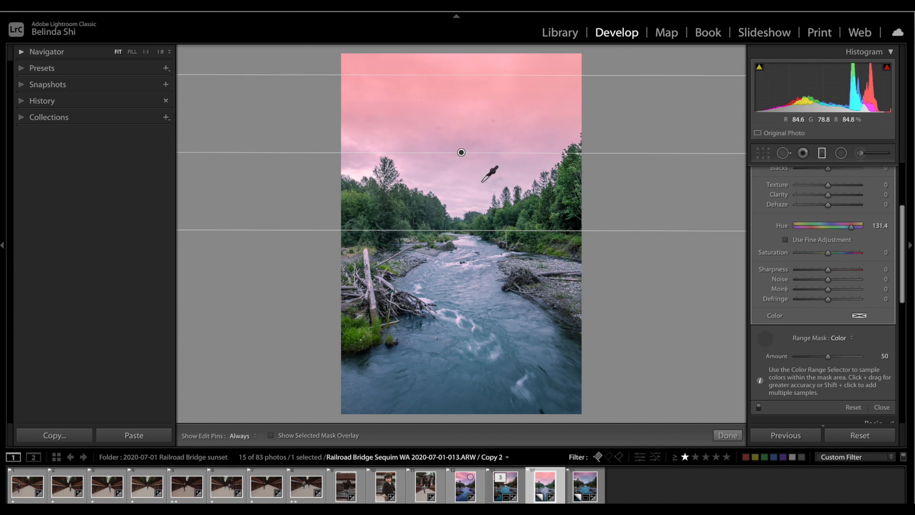
{"action": "left_click", "coordinate": [485, 179]}
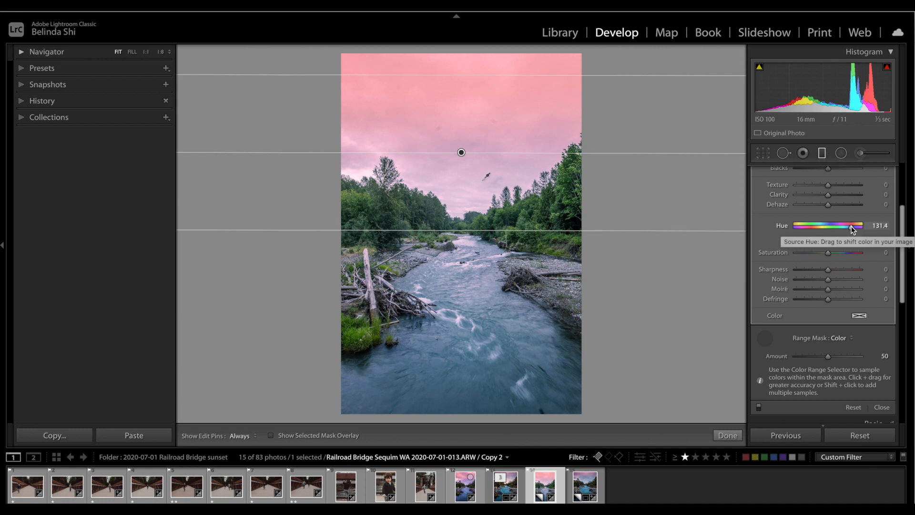
Finish the sky filter and brush a dab onto the sky just above the horizon with Temp 42, Tint 15 and Exposure 0.63.
{"action": "left_click", "coordinate": [728, 436]}
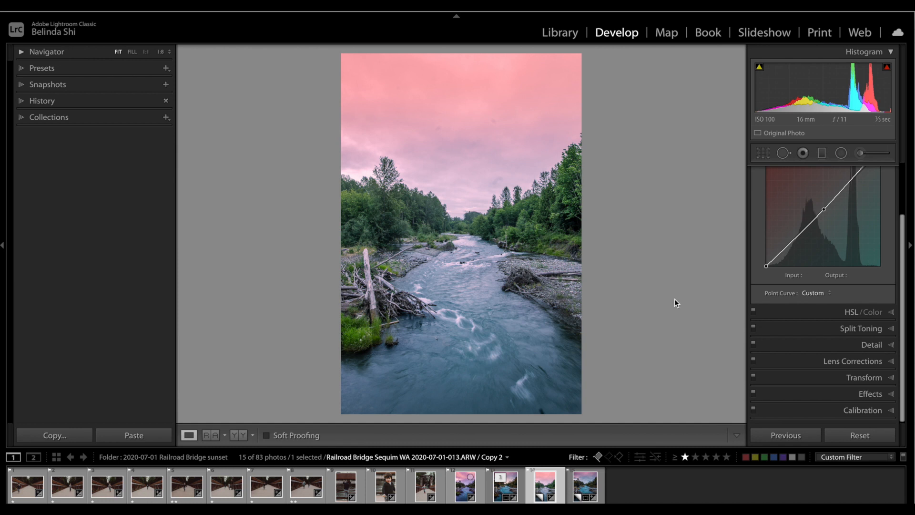
{"action": "left_click", "coordinate": [861, 154]}
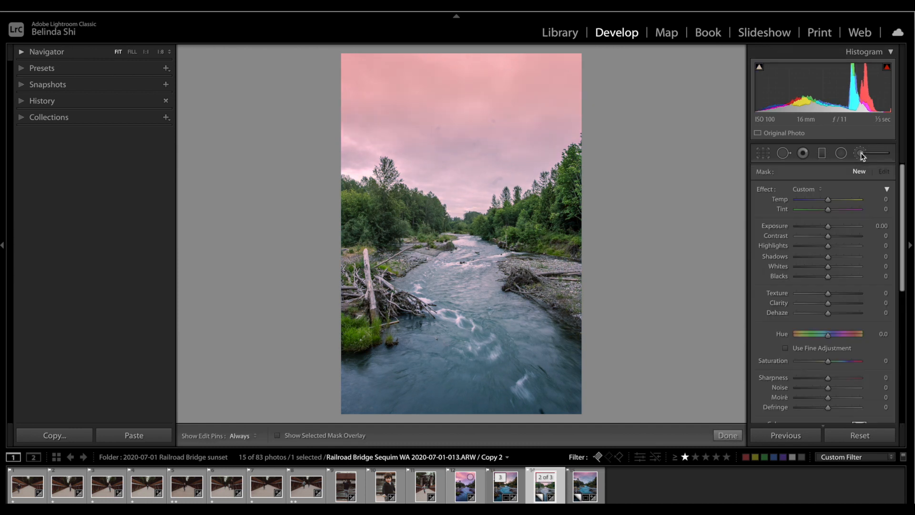
{"action": "left_click", "coordinate": [456, 193]}
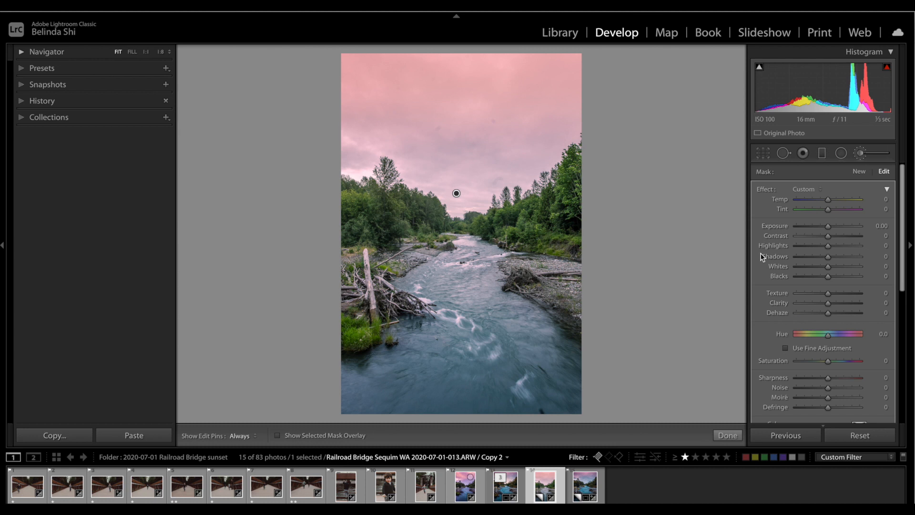
{"action": "mouse_move", "coordinate": [828, 200]}
{"action": "left_mouse_down"}
{"action": "mouse_move", "coordinate": [843, 200]}
{"action": "mouse_move", "coordinate": [832, 210]}
{"action": "mouse_move", "coordinate": [833, 229]}
{"action": "left_mouse_up"}
{"action": "left_click_drag", "start_coordinate": [456, 193], "coordinate": [459, 200]}
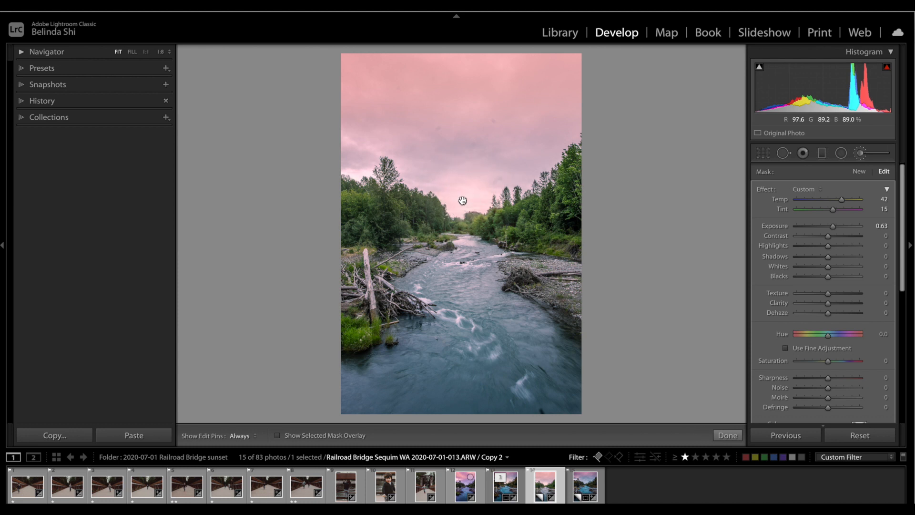
{"action": "mouse_move", "coordinate": [462, 200]}
Restrict the horizon brush adjustment with a Color range mask sampled from the pink sky just above the trees, and finish the brush.
{"action": "scroll", "coordinate": [859, 389], "scroll_direction": "down", "scroll_amount": 5}
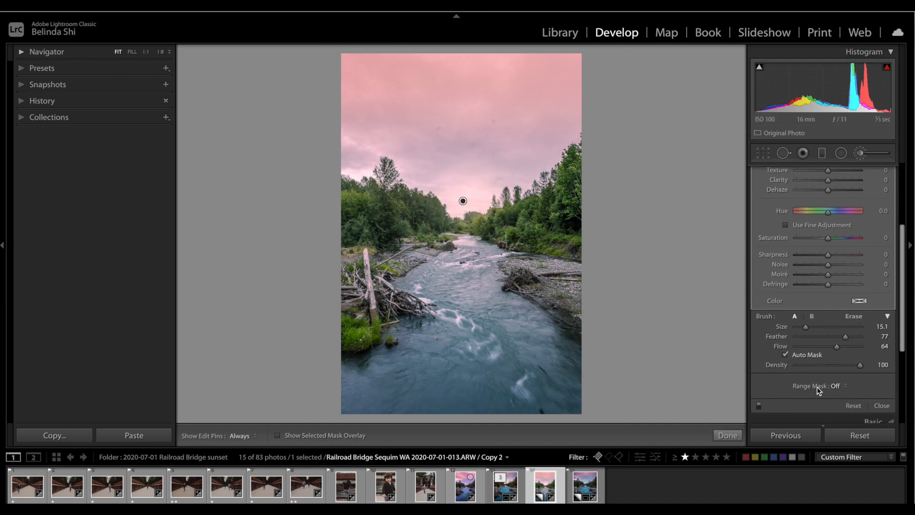
{"action": "left_click", "coordinate": [838, 387]}
{"action": "left_click", "coordinate": [841, 392]}
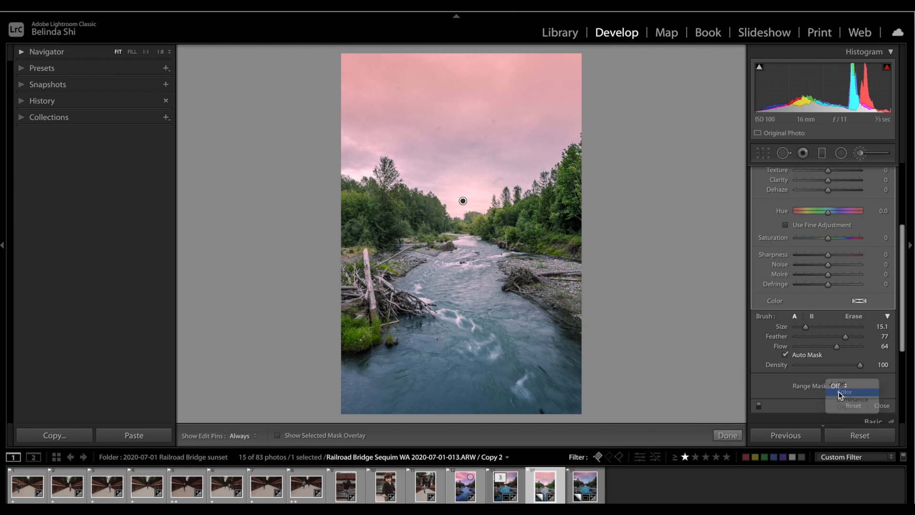
{"action": "left_click", "coordinate": [769, 384]}
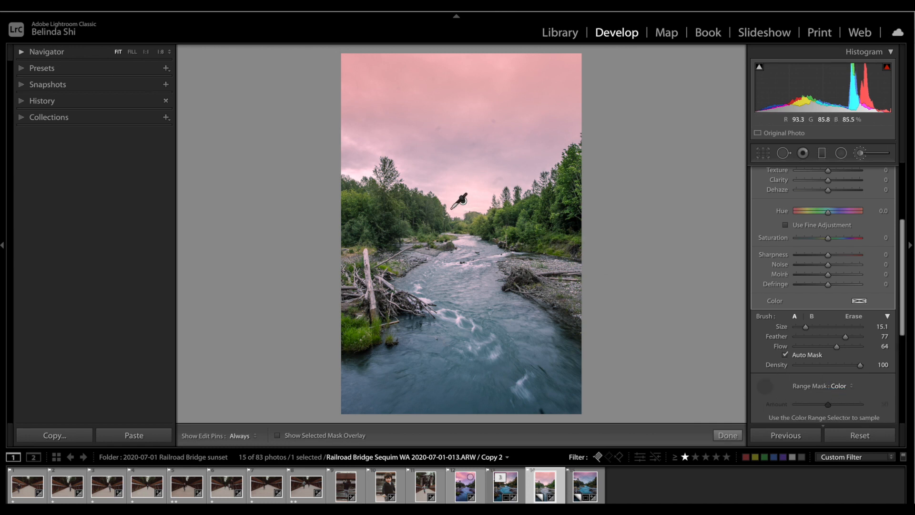
{"action": "left_click", "coordinate": [452, 198]}
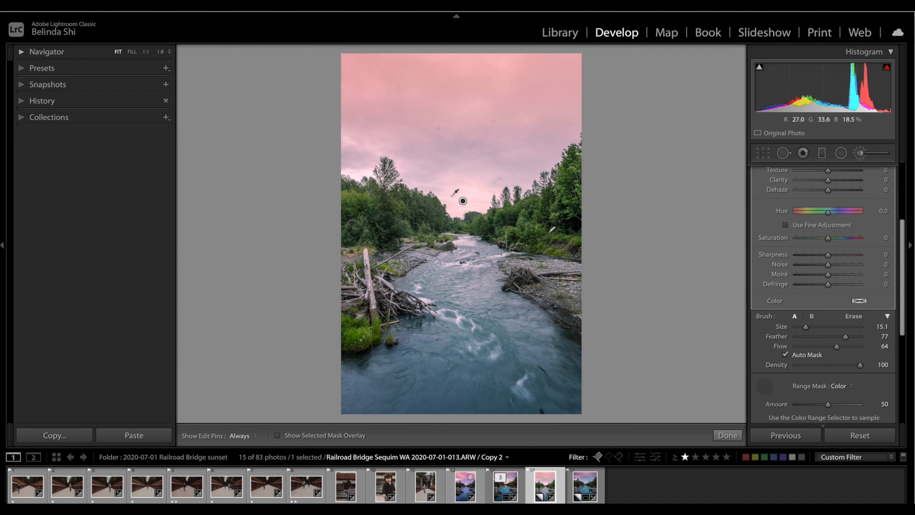
{"action": "left_click", "coordinate": [726, 436]}
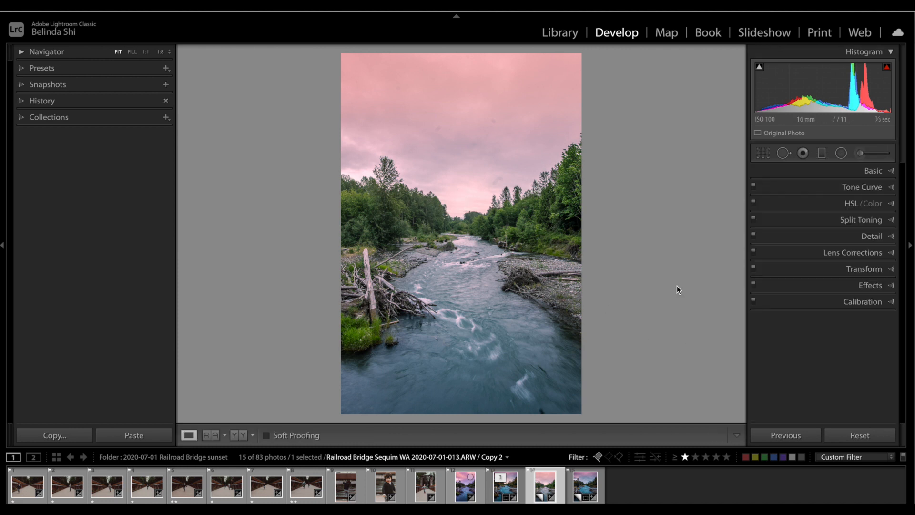
Boost the river's color saturation with the HSL targeted adjustment, setting Blue to +80 and Aqua to +13.
{"action": "left_click", "coordinate": [889, 204]}
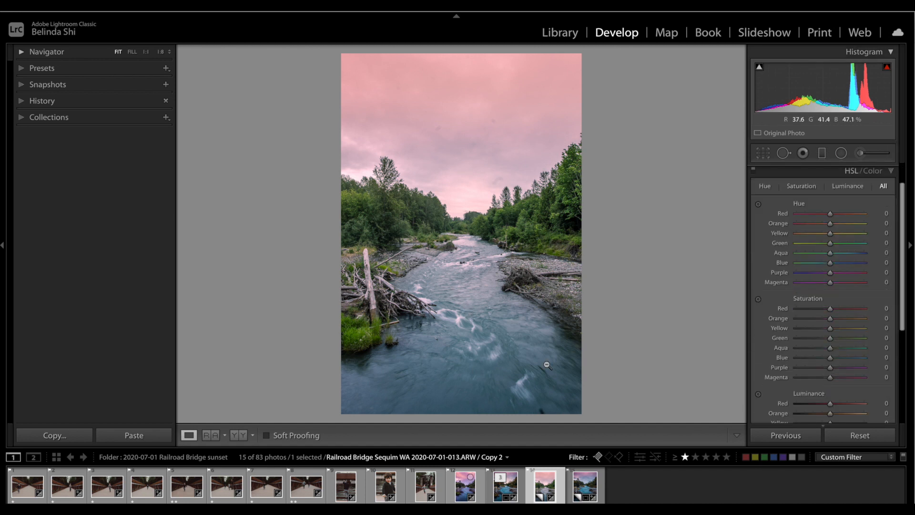
{"action": "left_click", "coordinate": [760, 299]}
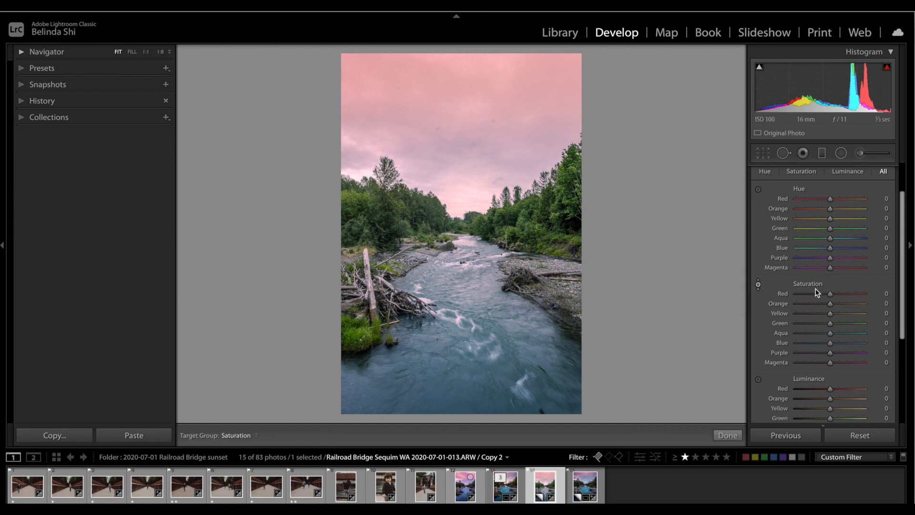
{"action": "scroll", "coordinate": [851, 207], "scroll_direction": "up", "scroll_amount": 2}
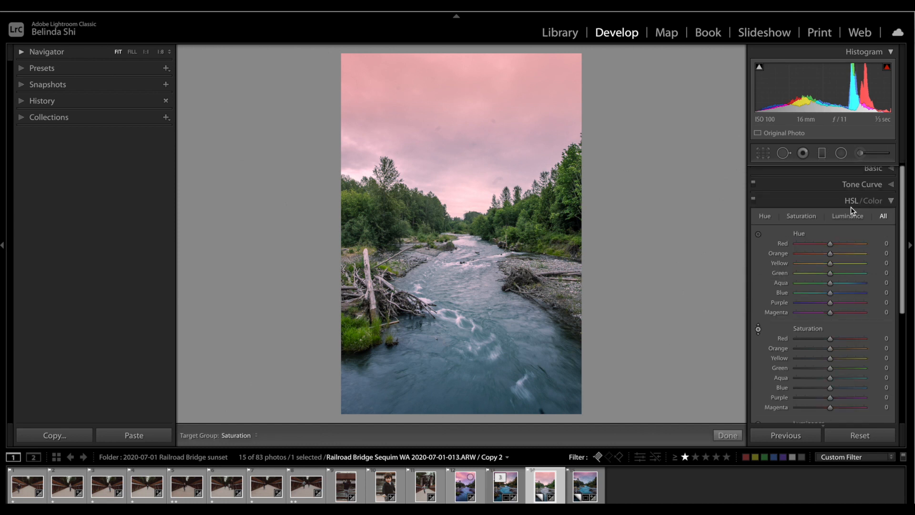
{"action": "scroll", "coordinate": [828, 293], "scroll_direction": "down", "scroll_amount": 1}
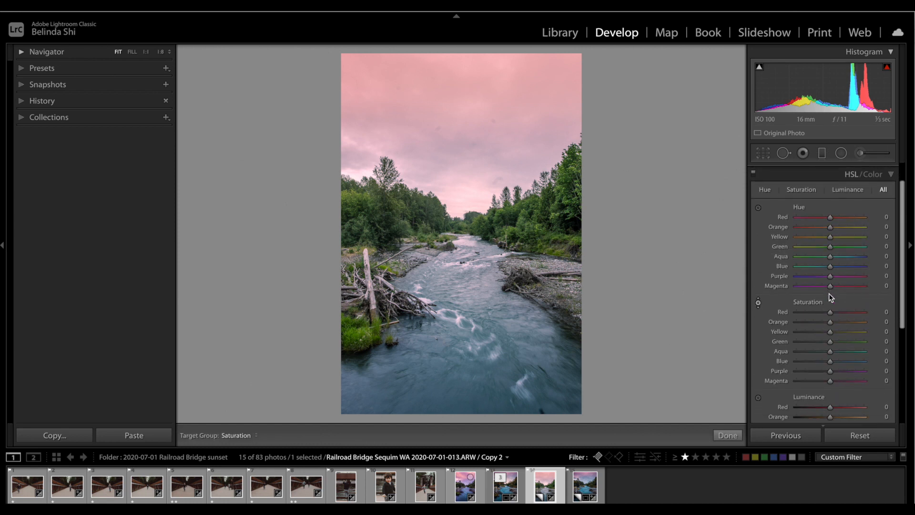
{"action": "left_click", "coordinate": [758, 302]}
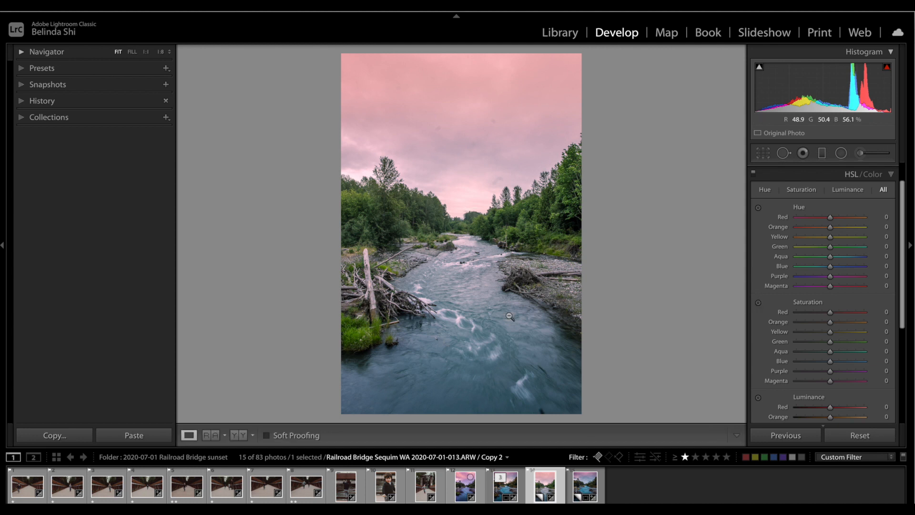
{"action": "left_click", "coordinate": [759, 302]}
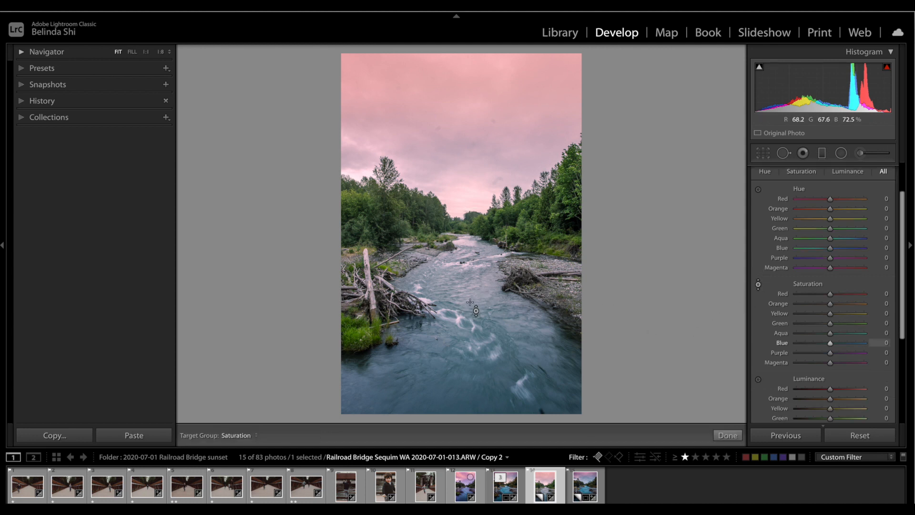
{"action": "left_click_drag", "start_coordinate": [472, 307], "coordinate": [472, 268]}
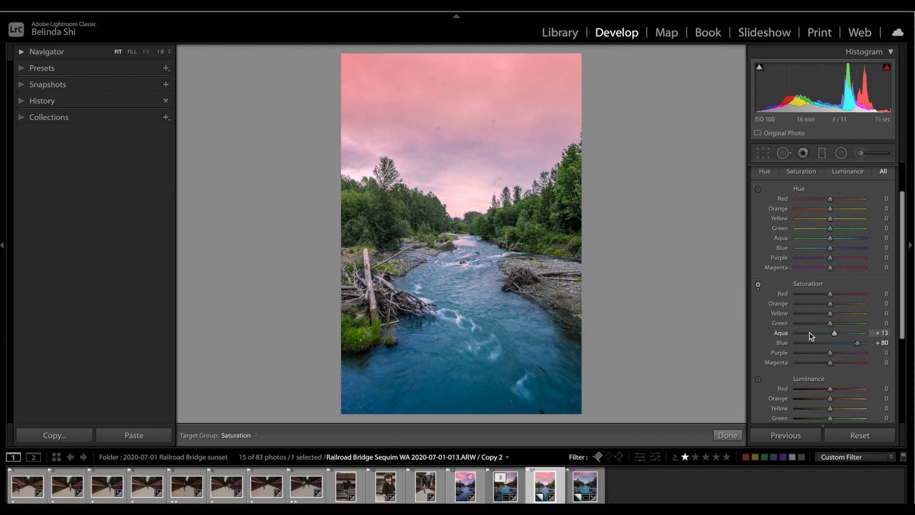
Adjust the water with targeted HSL changes: hue Aqua −1 and Blue −10, luminance Aqua −3 and Blue −42.
{"action": "left_click", "coordinate": [758, 190]}
{"action": "mouse_move", "coordinate": [482, 304]}
{"action": "left_mouse_down"}
{"action": "mouse_move", "coordinate": [481, 270]}
{"action": "mouse_move", "coordinate": [482, 309]}
{"action": "left_mouse_up"}
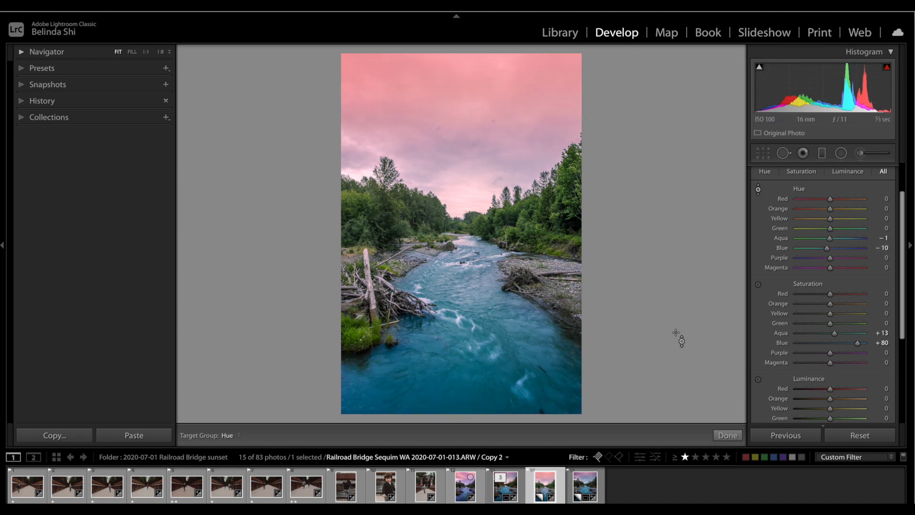
{"action": "scroll", "coordinate": [785, 358], "scroll_direction": "down", "scroll_amount": 3}
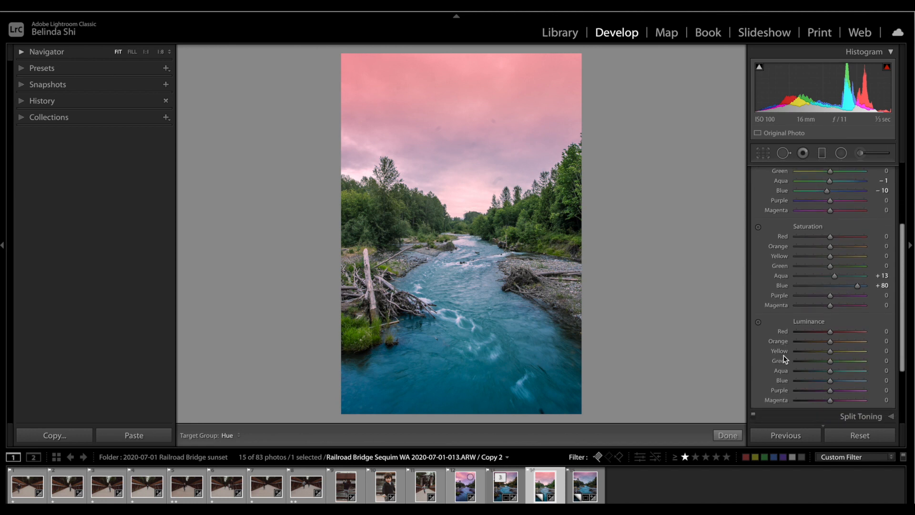
{"action": "left_click", "coordinate": [759, 319]}
{"action": "left_click_drag", "start_coordinate": [458, 310], "coordinate": [458, 343]}
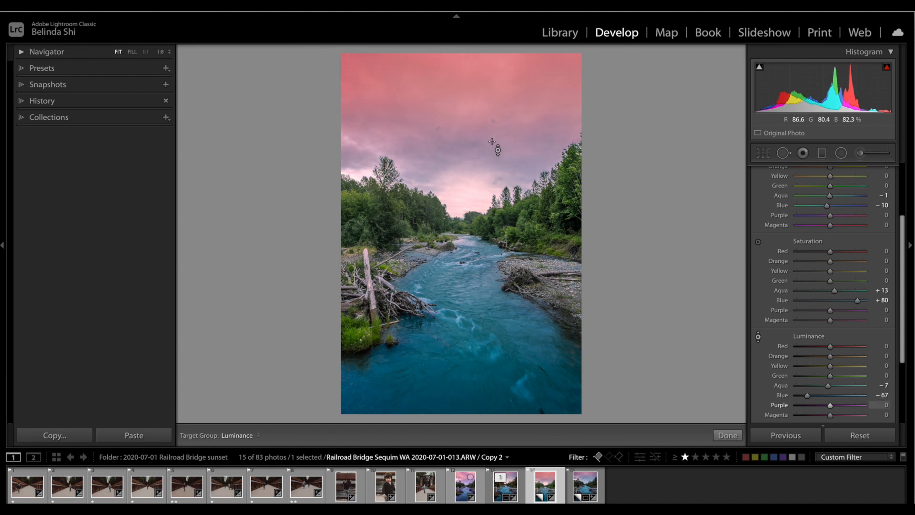
{"action": "left_click_drag", "start_coordinate": [497, 324], "coordinate": [497, 312]}
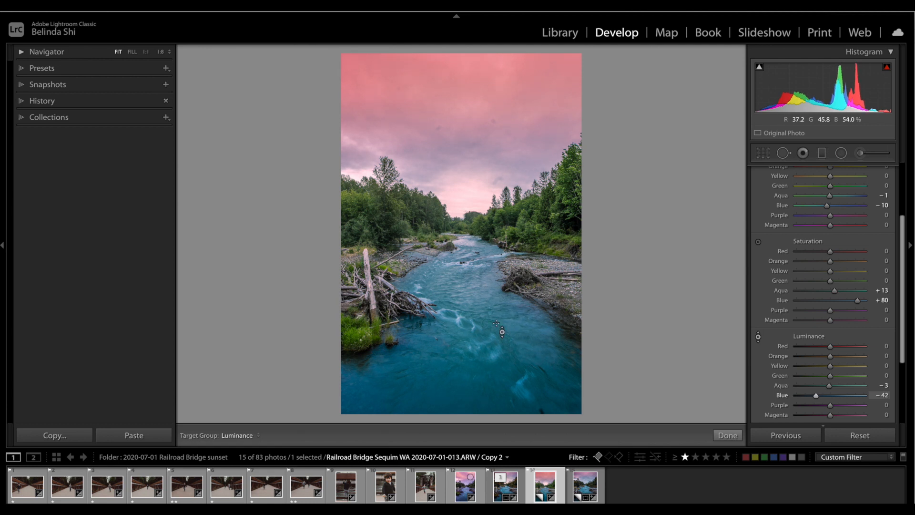
{"action": "left_click", "coordinate": [728, 436]}
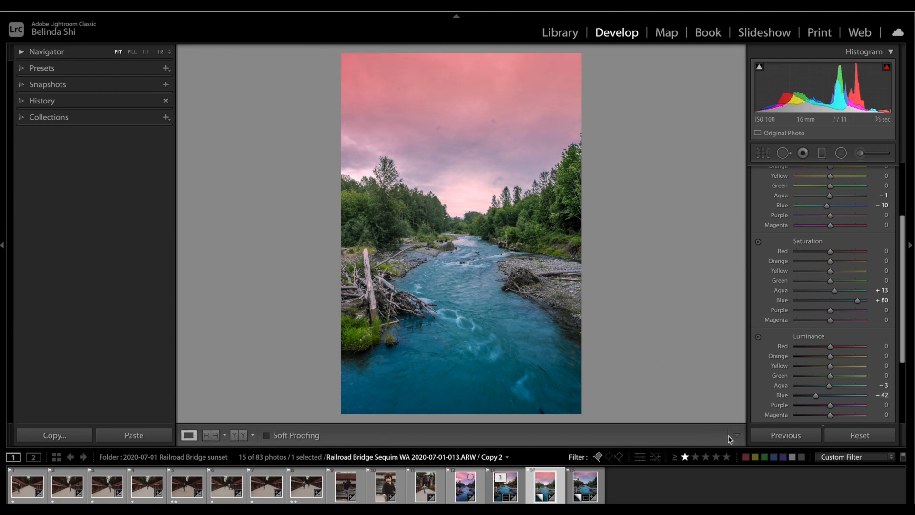
Add a Highlight Priority post-crop vignette with Amount −17 and Midpoint 49.
{"action": "scroll", "coordinate": [849, 377], "scroll_direction": "down", "scroll_amount": 3}
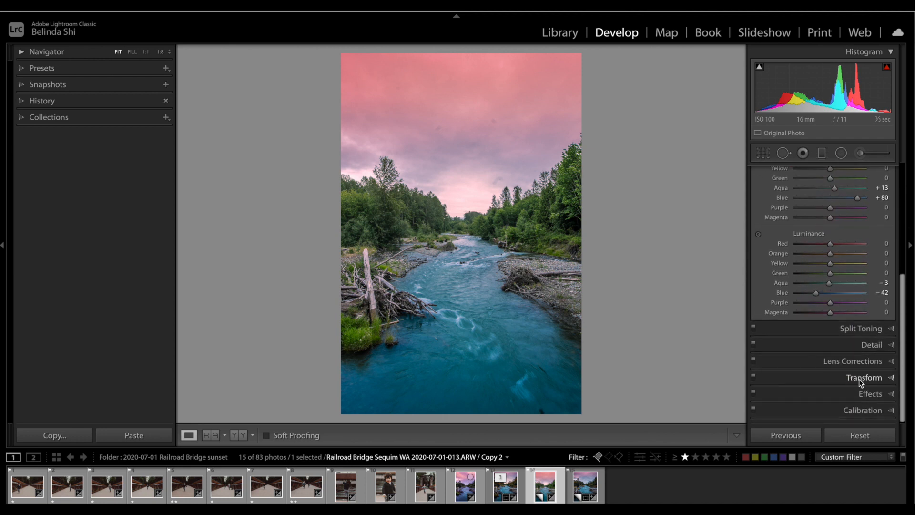
{"action": "left_click", "coordinate": [863, 394]}
{"action": "left_click_drag", "start_coordinate": [827, 321], "coordinate": [822, 324]}
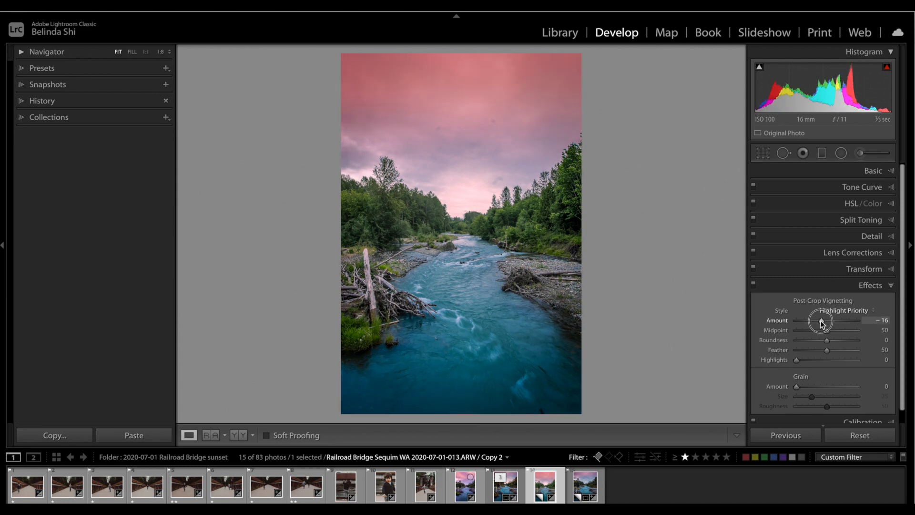
{"action": "mouse_move", "coordinate": [822, 324]}
{"action": "left_mouse_down"}
{"action": "mouse_move", "coordinate": [836, 322]}
{"action": "mouse_move", "coordinate": [796, 325]}
{"action": "mouse_move", "coordinate": [821, 328]}
{"action": "left_mouse_up"}
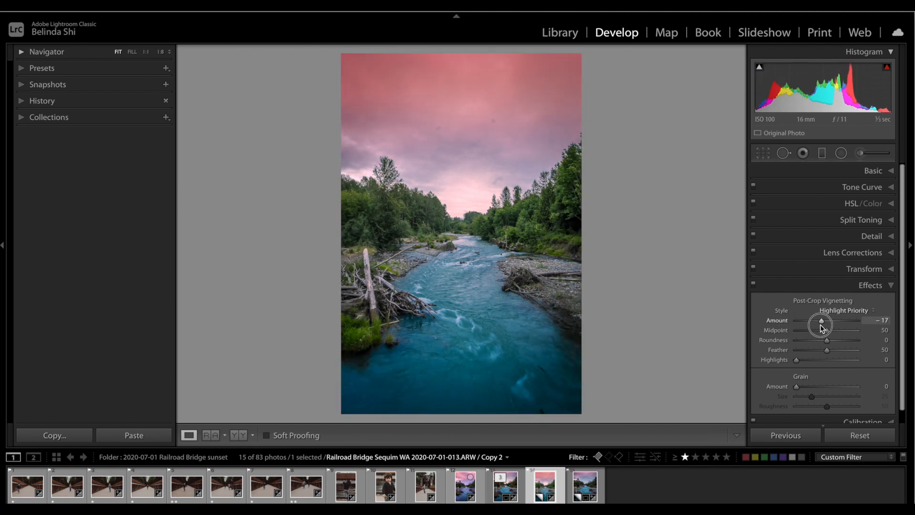
{"action": "left_click", "coordinate": [826, 329]}
{"action": "scroll", "coordinate": [846, 315], "scroll_direction": "up", "scroll_amount": 1}
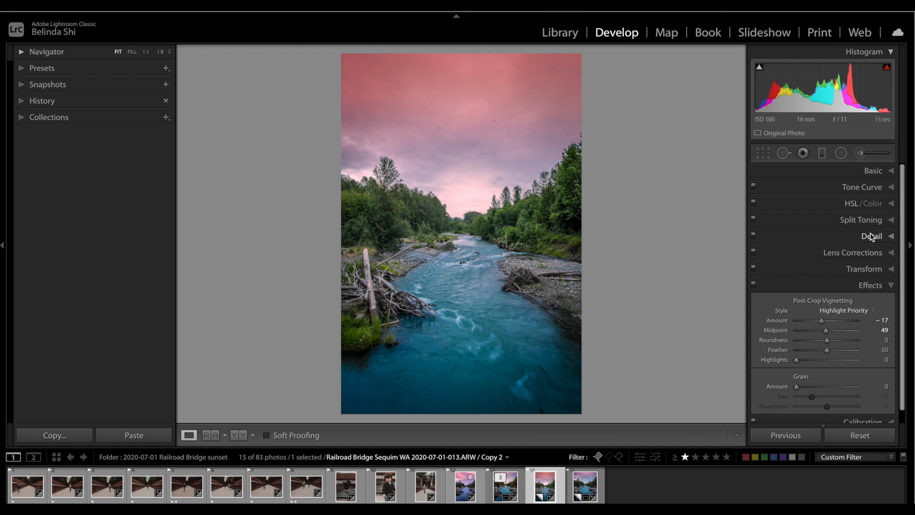
Shift the trees' hue toward autumn tones with the targeted adjustment, setting Yellow to −22 and Green to −100.
{"action": "left_click", "coordinate": [888, 203]}
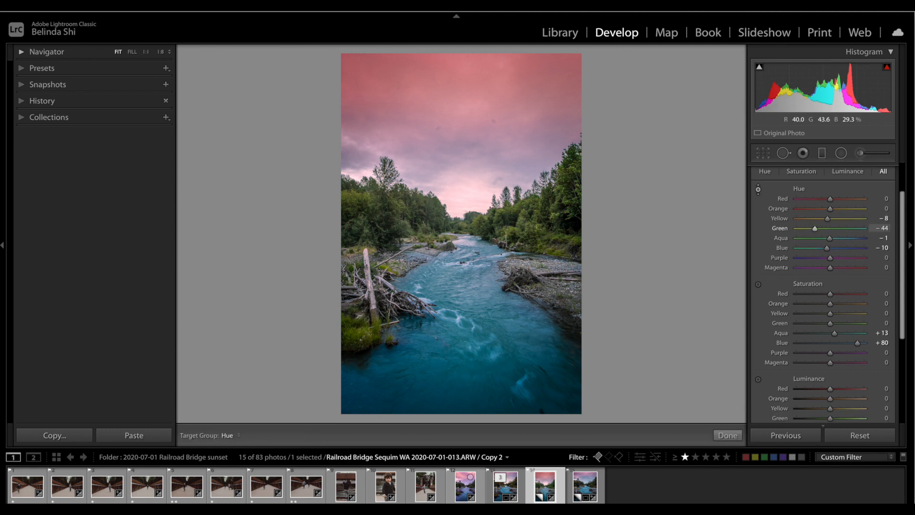
{"action": "left_click_drag", "start_coordinate": [524, 217], "coordinate": [524, 229]}
{"action": "left_click_drag", "start_coordinate": [556, 185], "coordinate": [556, 192]}
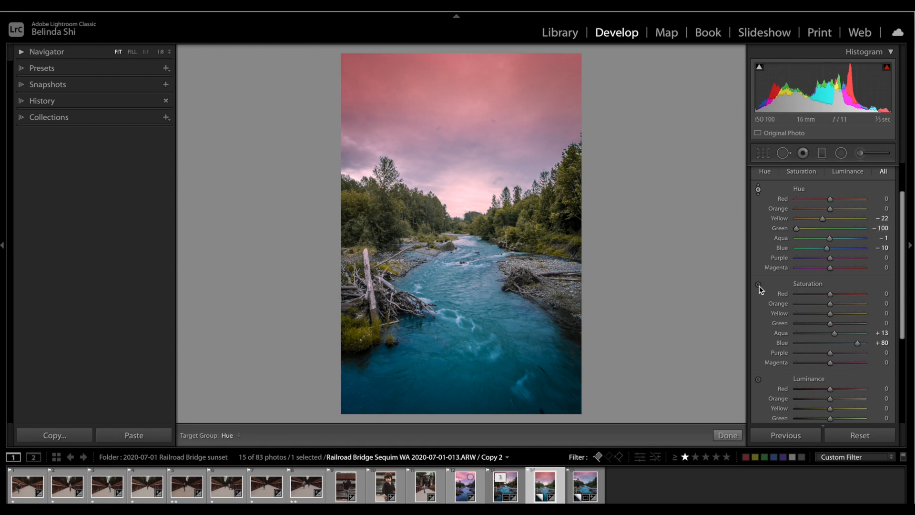
Brighten the trees with the targeted luminance adjustment, setting Yellow to +3 and Green to +45, and finish the adjustment.
{"action": "scroll", "coordinate": [798, 345], "scroll_direction": "down", "scroll_amount": 1}
{"action": "left_click", "coordinate": [759, 355]}
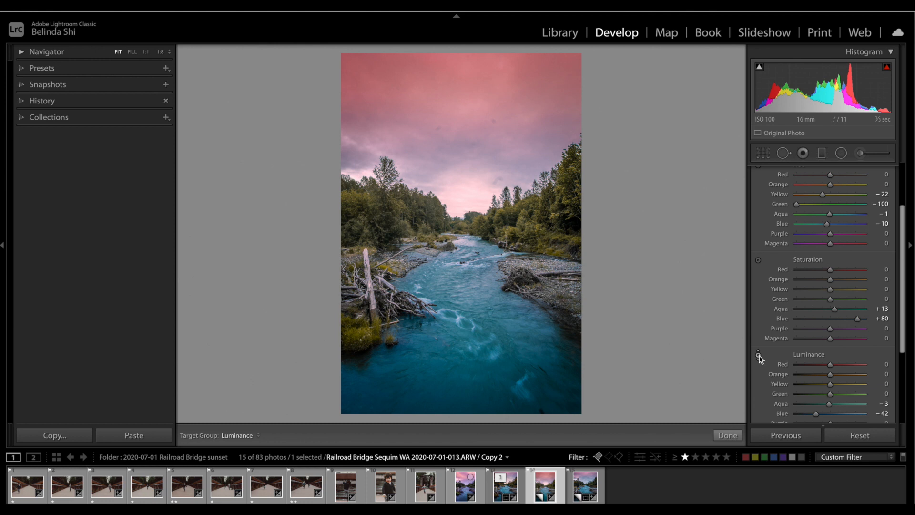
{"action": "left_click_drag", "start_coordinate": [555, 192], "coordinate": [556, 180]}
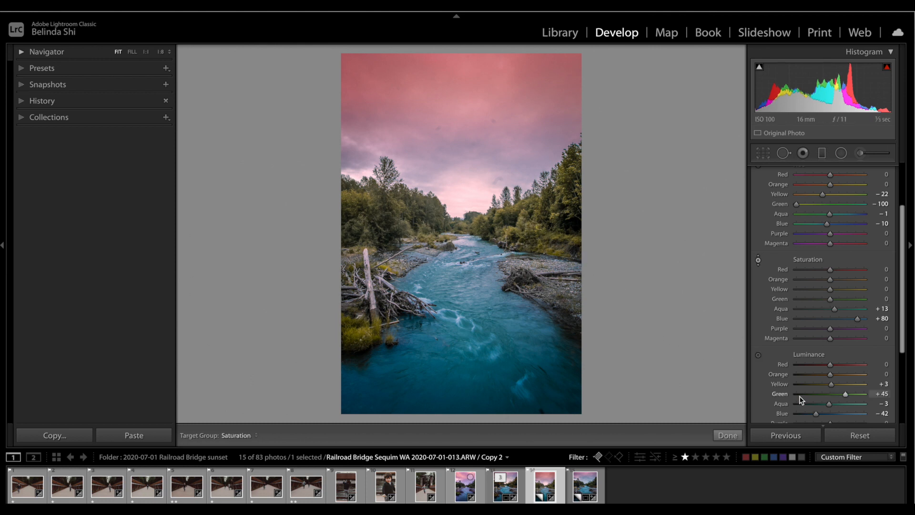
{"action": "left_click", "coordinate": [733, 438]}
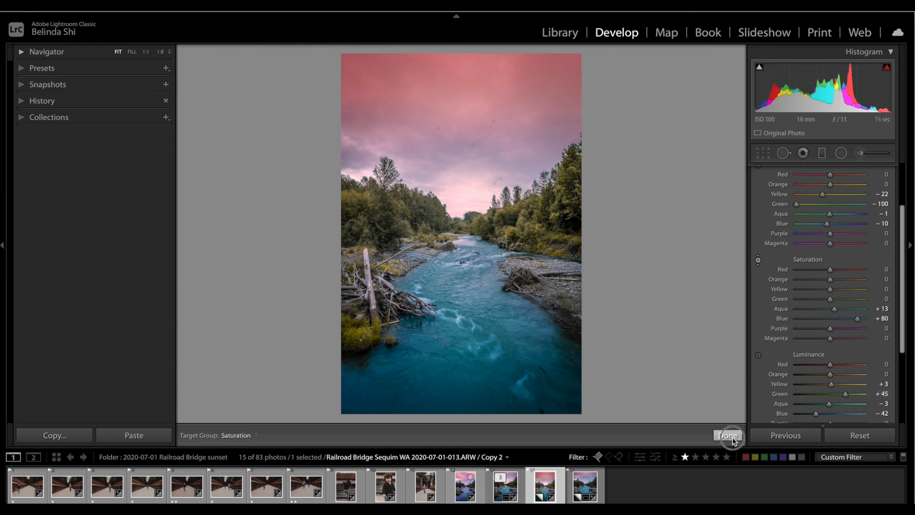
Reset all adjustments to compare the edit with the unedited photo, and undo the reset.
{"action": "left_click", "coordinate": [861, 436]}
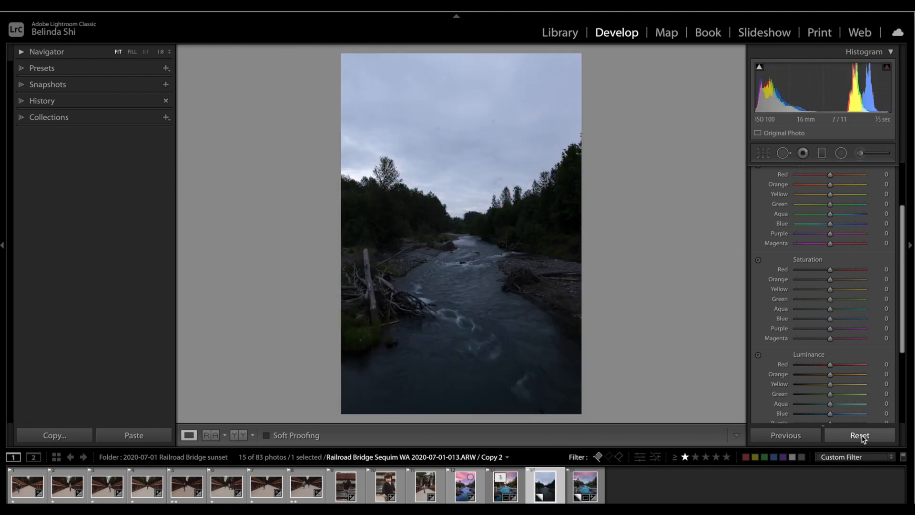
{"action": "key", "text": "ctrl+z"}
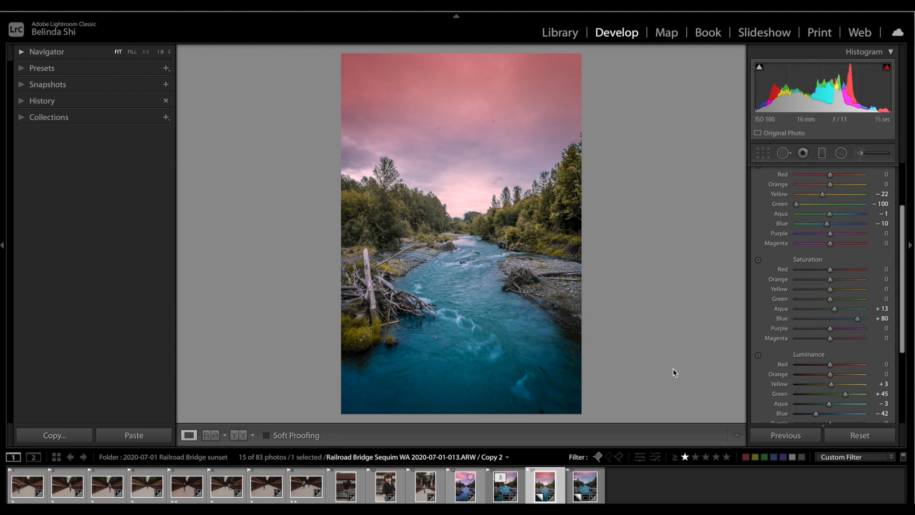
Apply split toning with Highlights at Hue 294 and Saturation 9, and Shadows at Hue 204 and Saturation 6.
{"action": "scroll", "coordinate": [806, 326], "scroll_direction": "up", "scroll_amount": 3}
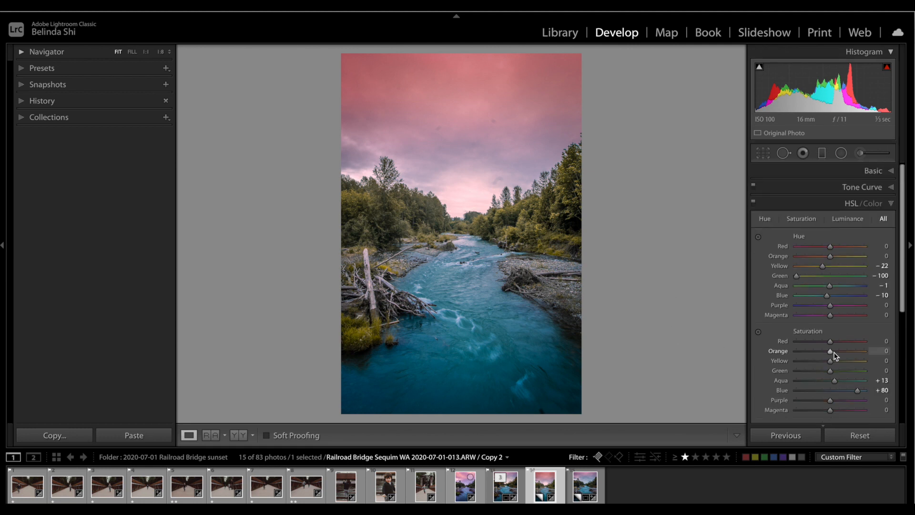
{"action": "scroll", "coordinate": [834, 353], "scroll_direction": "down", "scroll_amount": 5}
{"action": "scroll", "coordinate": [835, 356], "scroll_direction": "down", "scroll_amount": 1}
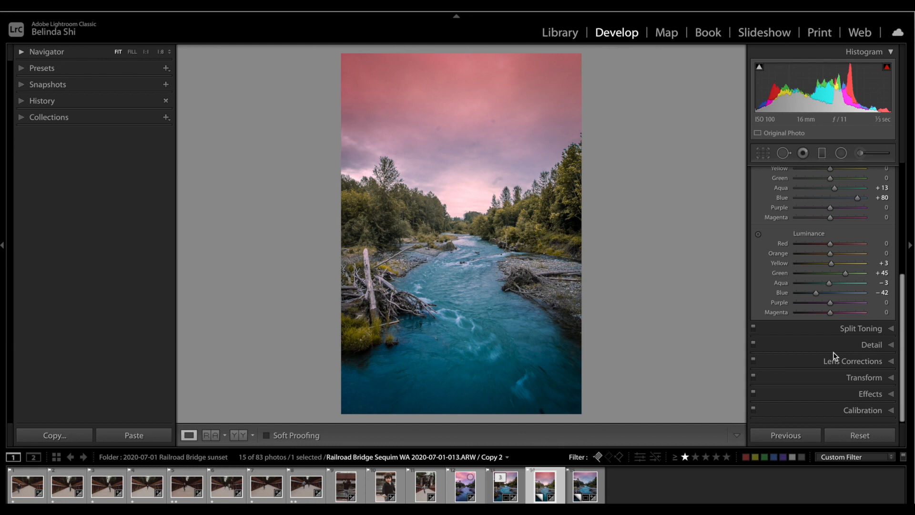
{"action": "left_click", "coordinate": [849, 333]}
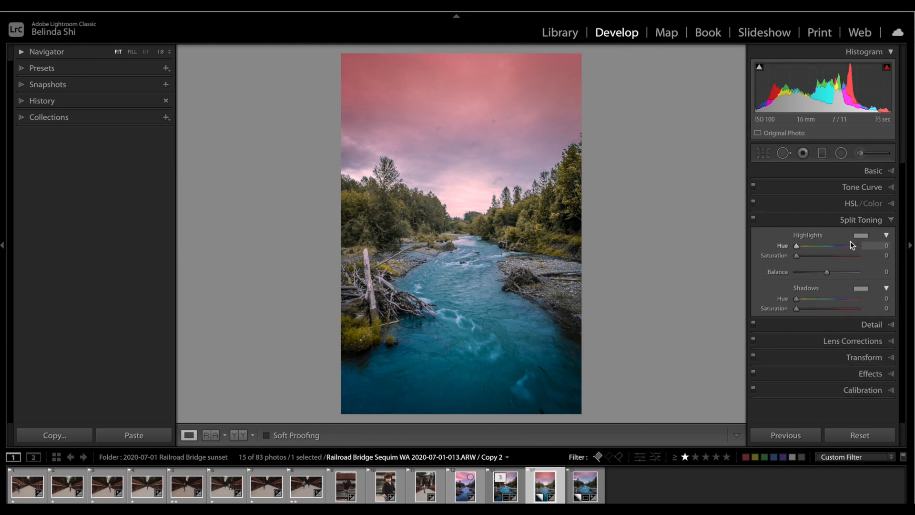
{"action": "mouse_move", "coordinate": [798, 245]}
{"action": "left_mouse_down"}
{"action": "mouse_move", "coordinate": [853, 251]}
{"action": "mouse_move", "coordinate": [804, 257]}
{"action": "left_mouse_up"}
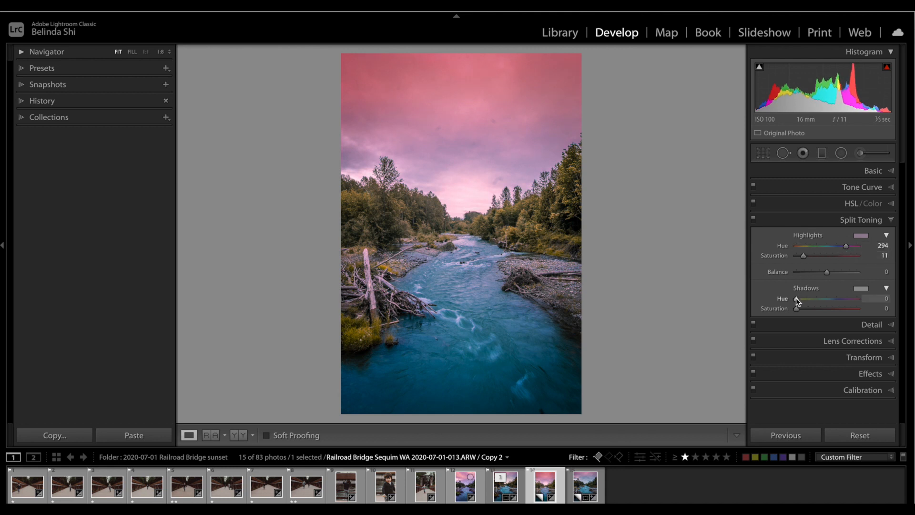
{"action": "mouse_move", "coordinate": [797, 299]}
{"action": "left_mouse_down"}
{"action": "mouse_move", "coordinate": [828, 298]}
{"action": "mouse_move", "coordinate": [801, 308]}
{"action": "mouse_move", "coordinate": [834, 299]}
{"action": "mouse_move", "coordinate": [800, 309]}
{"action": "left_mouse_up"}
{"action": "left_click_drag", "start_coordinate": [806, 255], "coordinate": [803, 255]}
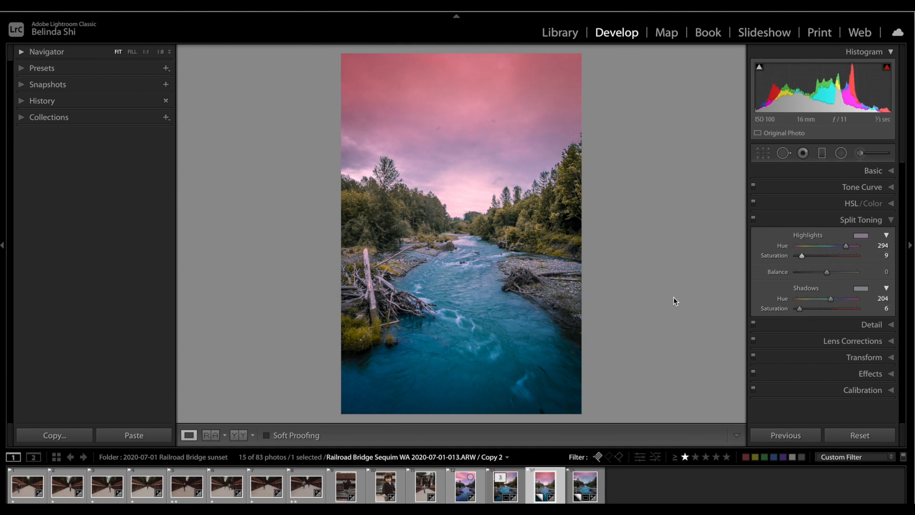
Compare the split-toned edit with the unedited photo twice by resetting all adjustments and undoing each reset.
{"action": "left_click", "coordinate": [854, 435]}
{"action": "key", "text": "ctrl+z"}
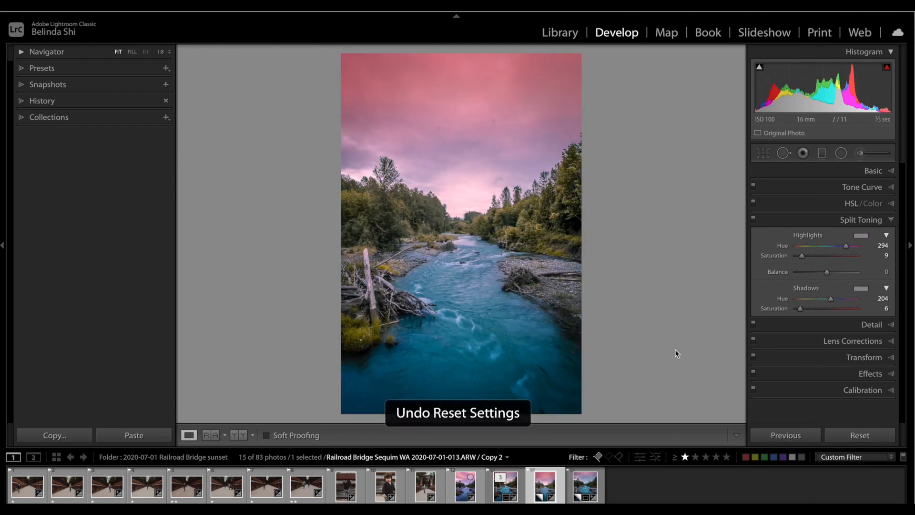
{"action": "left_click", "coordinate": [856, 435]}
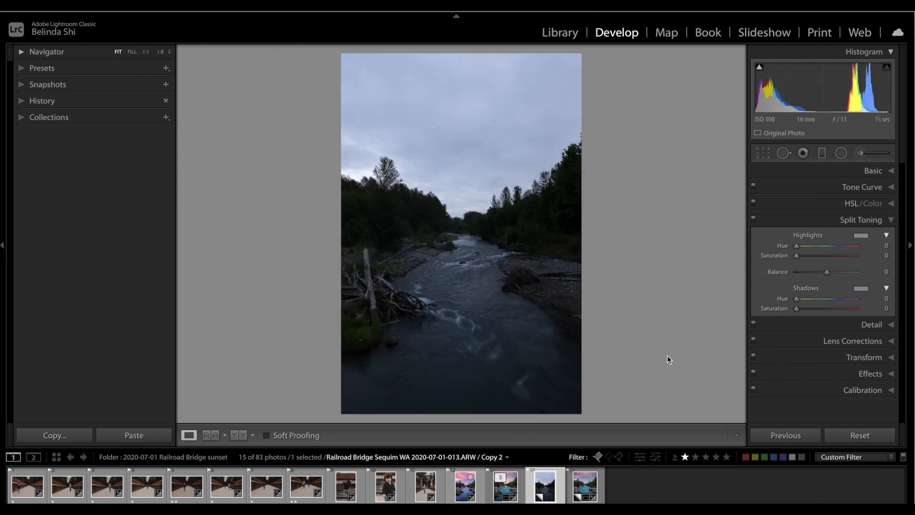
{"action": "key", "text": "ctrl+z"}
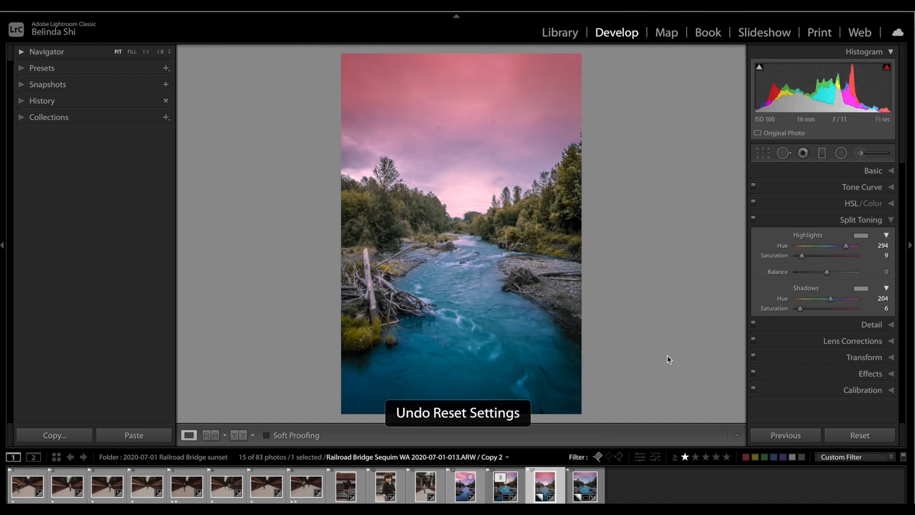
Inspect the existing Adjustment Brush pins in the sky near the horizon and close the brush tool.
{"action": "left_click", "coordinate": [860, 153]}
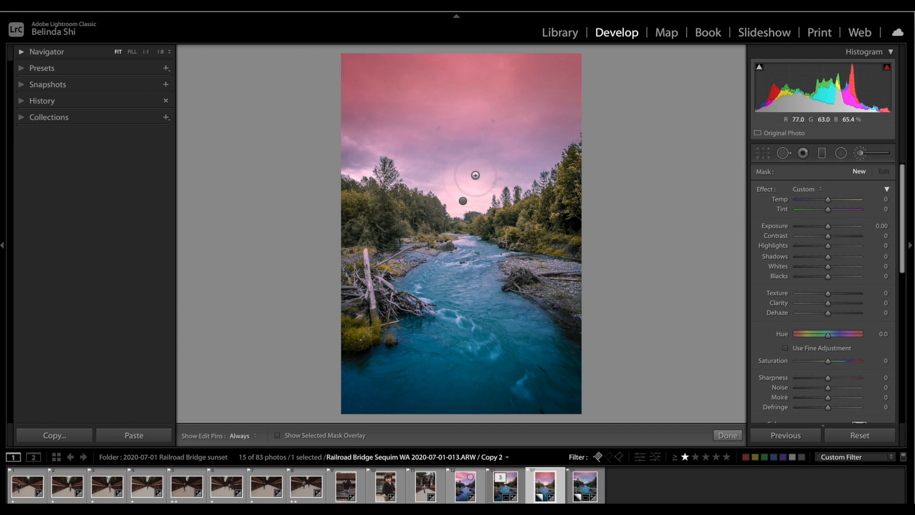
{"action": "mouse_move", "coordinate": [464, 203]}
{"action": "left_click", "coordinate": [725, 436]}
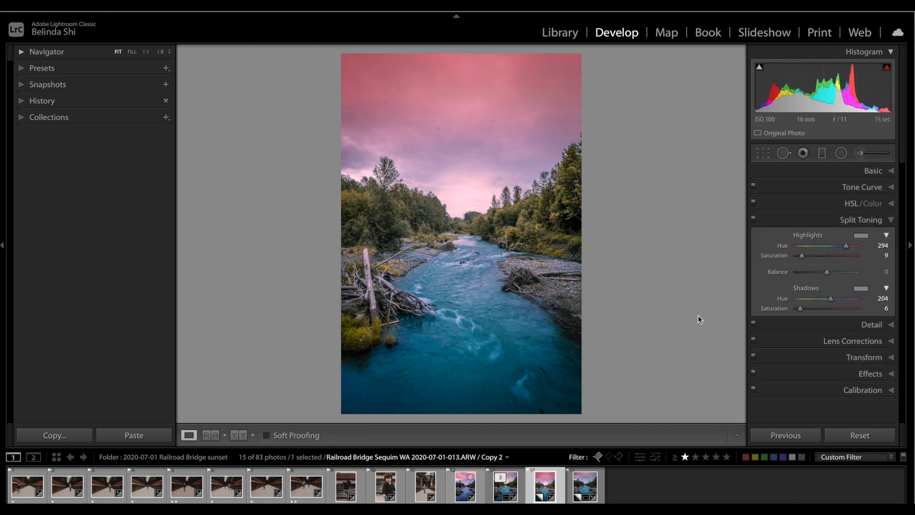